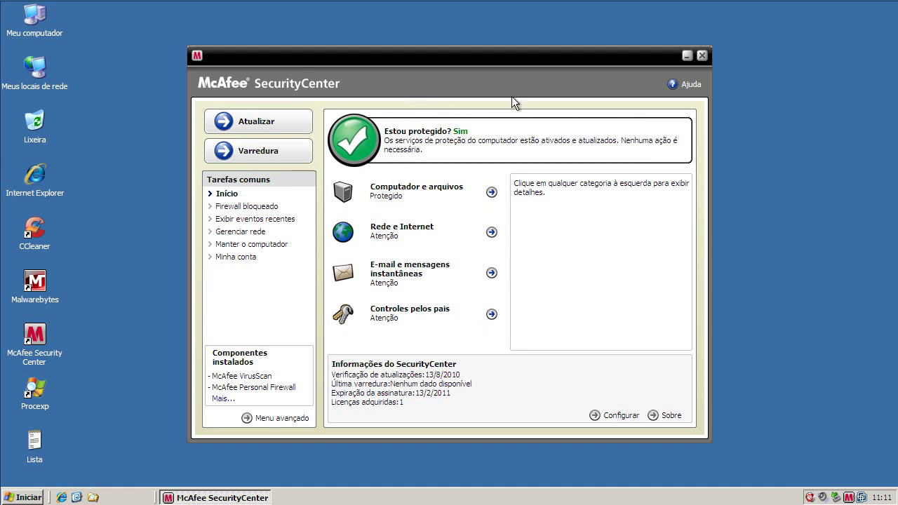
- Run the McAfee update check, dismiss its completion notice and close SecurityCenter
left_click(270, 124)
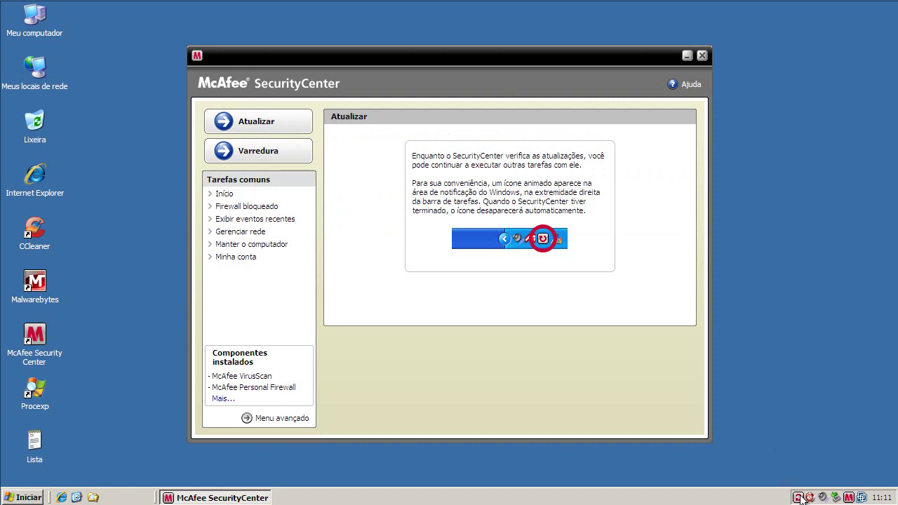
mouse_move(800, 499)
right_click(352, 497)
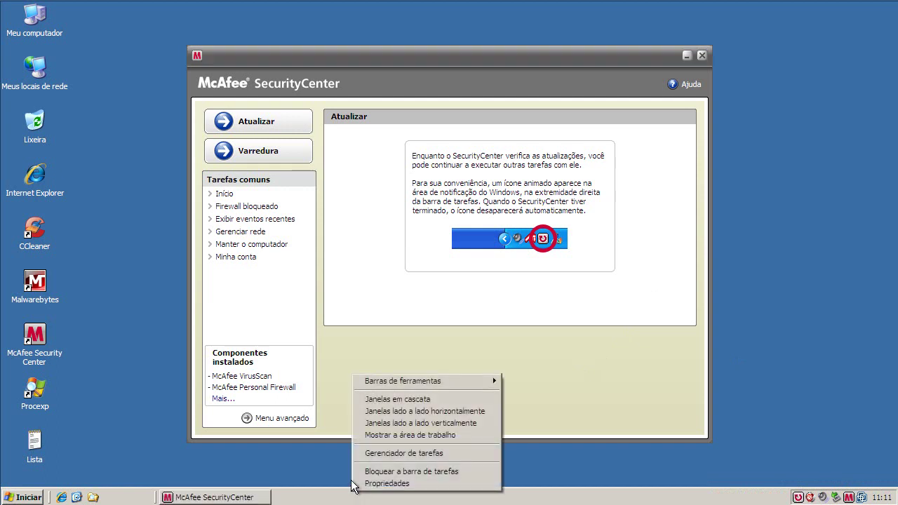
left_click(168, 432)
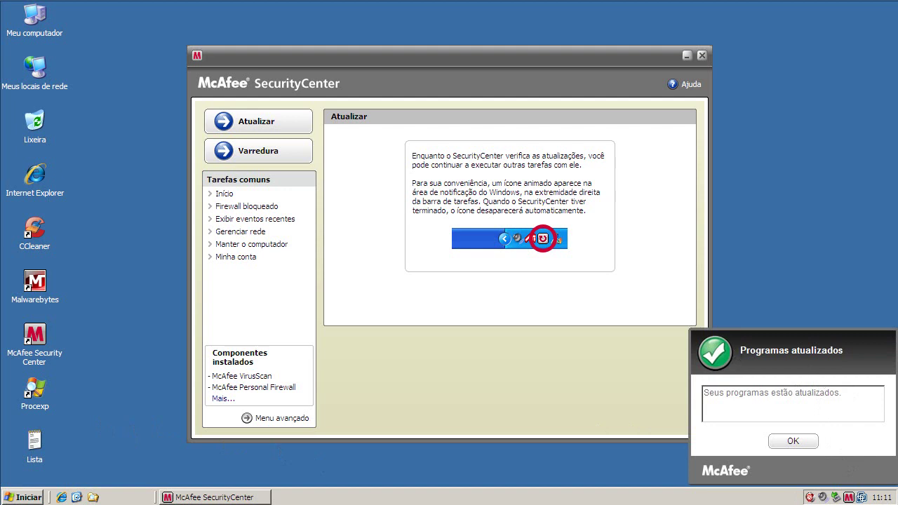
left_click(791, 444)
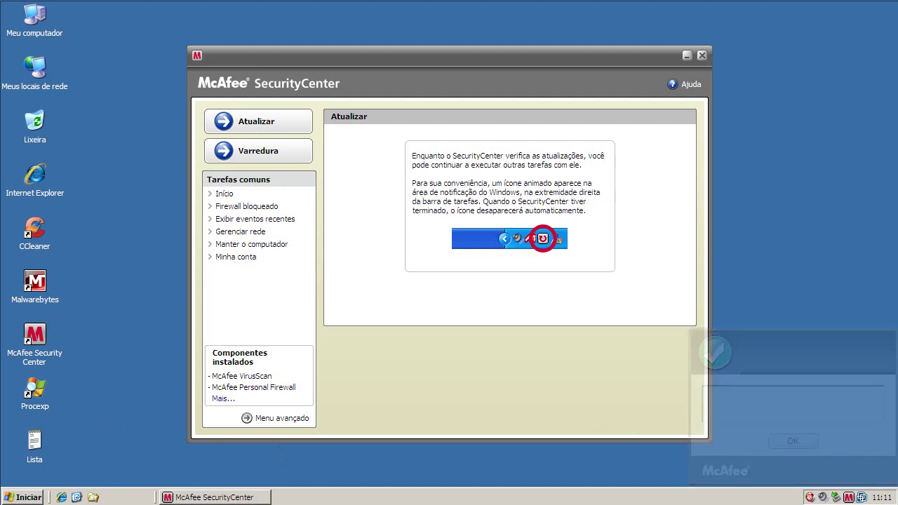
left_click(701, 55)
- Open Process Explorer, examine the running McAfee processes from mcagent.exe to MpfSrv.exe, and minimize it
double_click(41, 390)
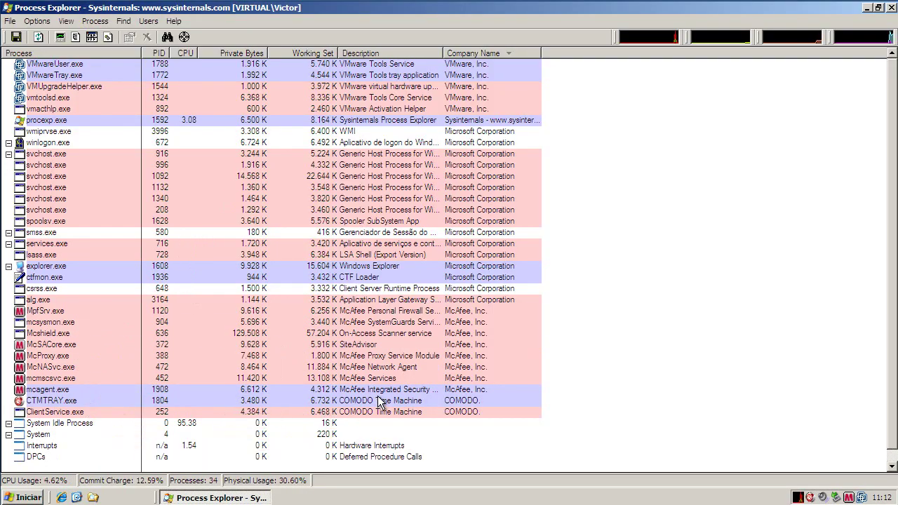
left_click(378, 390)
left_click(377, 379)
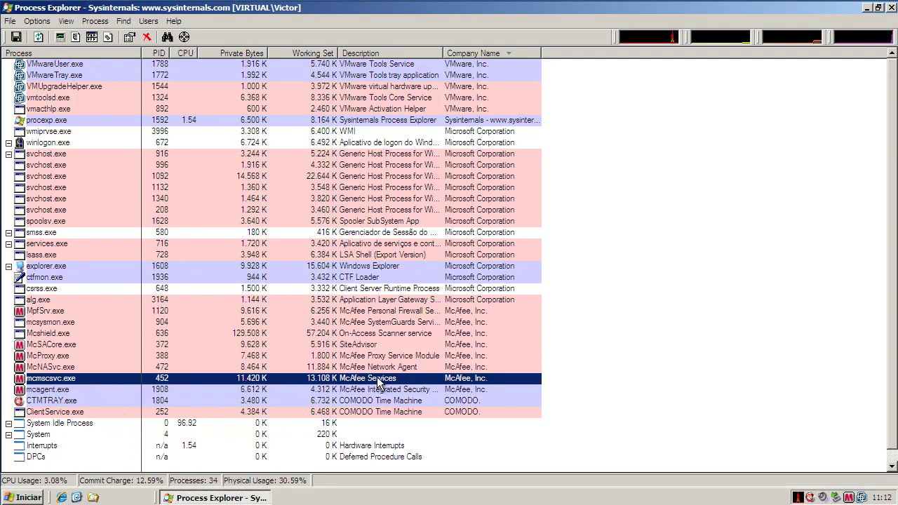
left_click(379, 368)
left_click(379, 358)
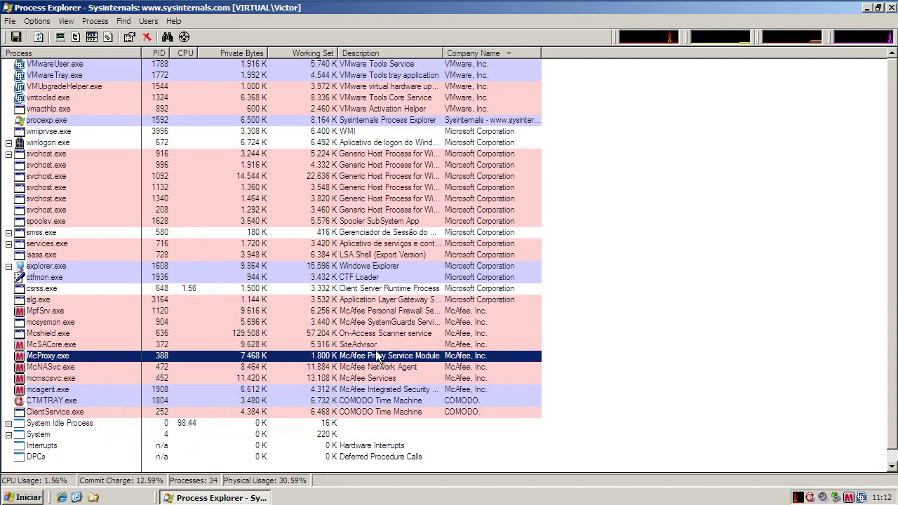
left_click(379, 346)
left_click(373, 324)
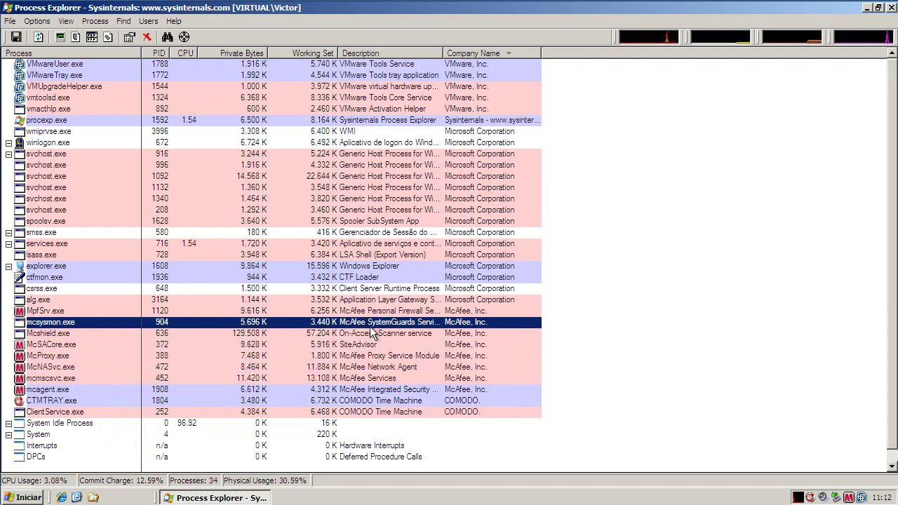
left_click(372, 333)
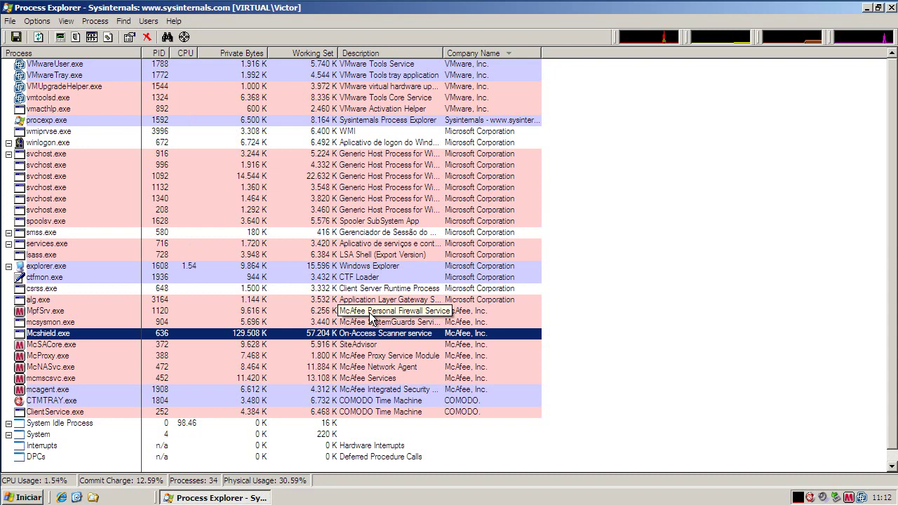
left_click(371, 313)
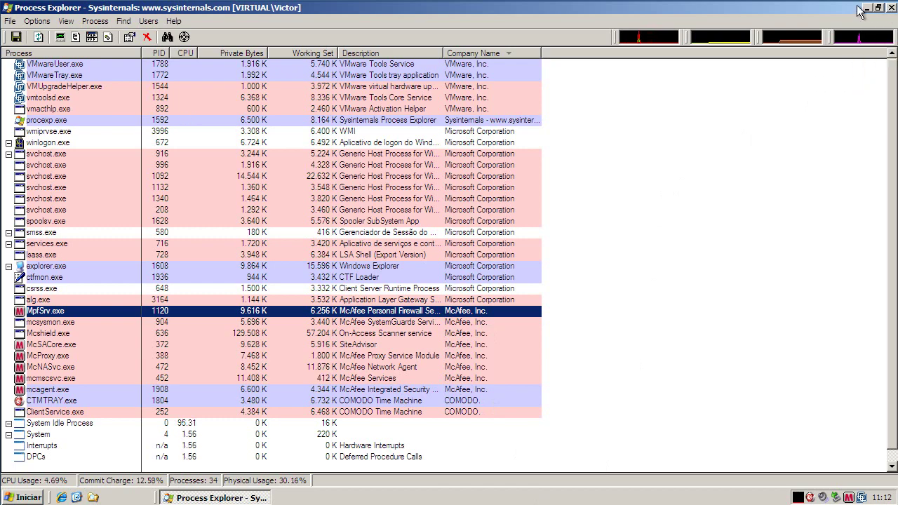
left_click(867, 8)
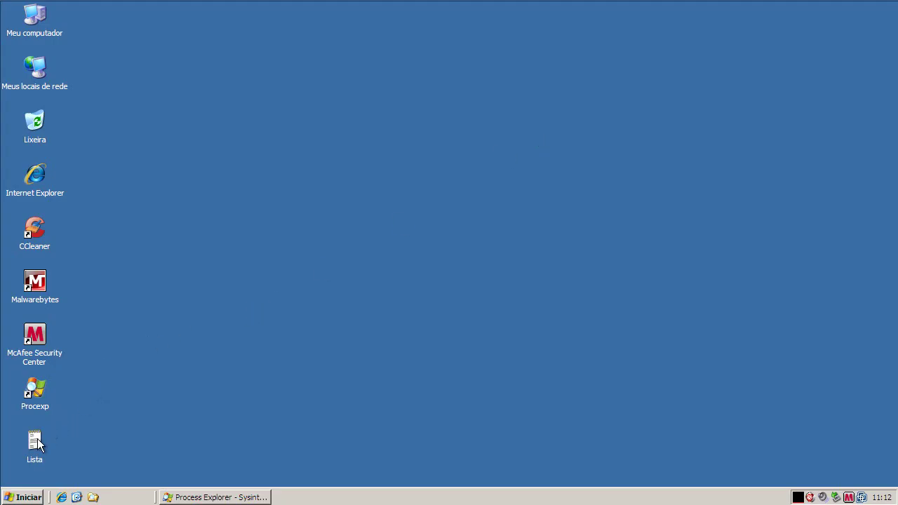
- Open the Lista text file on the desktop and copy its first malware address, tubeperu.org/tmp/76.exe
double_click(37, 439)
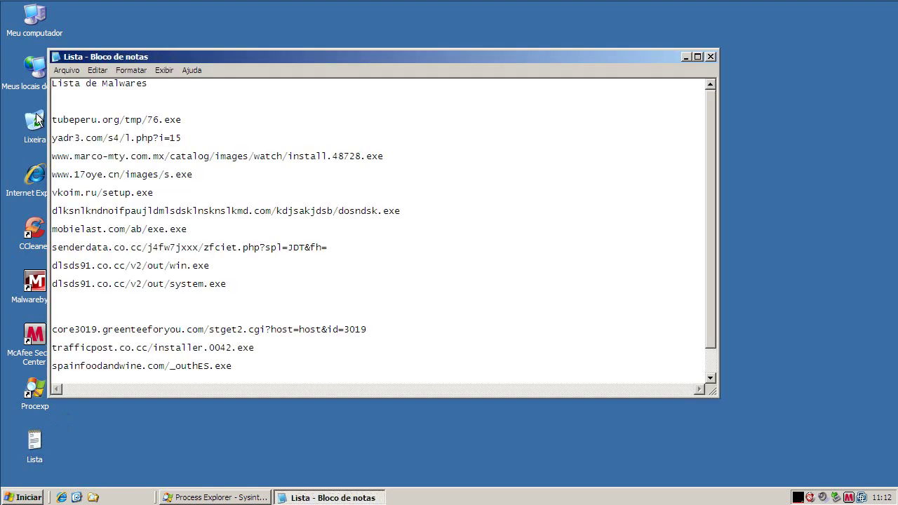
left_click_drag(53, 119, 182, 119)
right_click(160, 121)
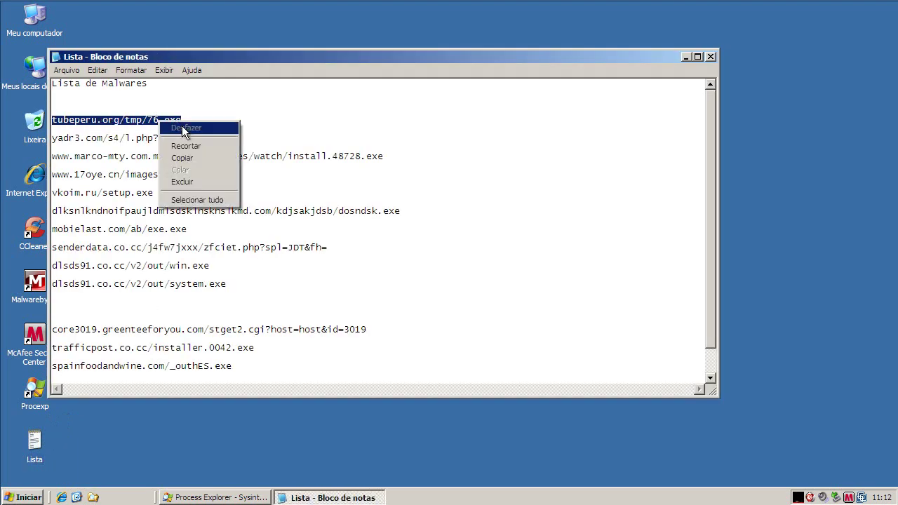
left_click(184, 158)
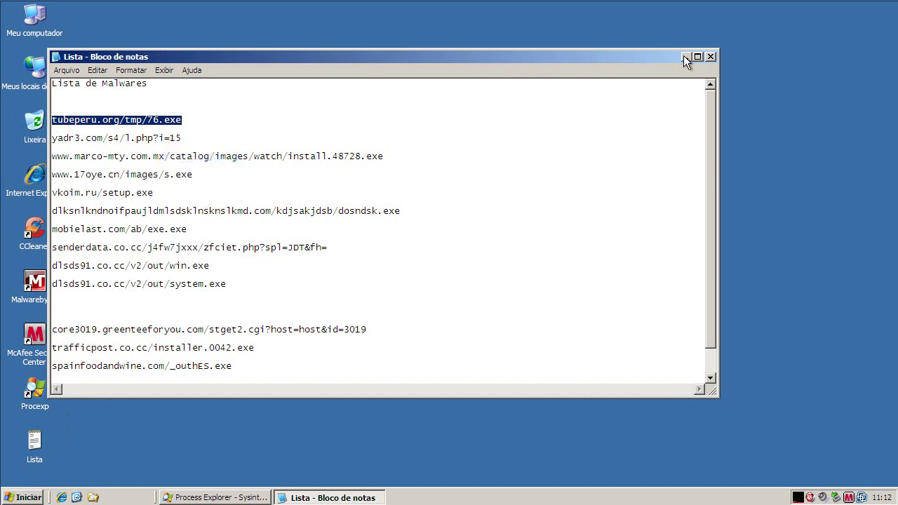
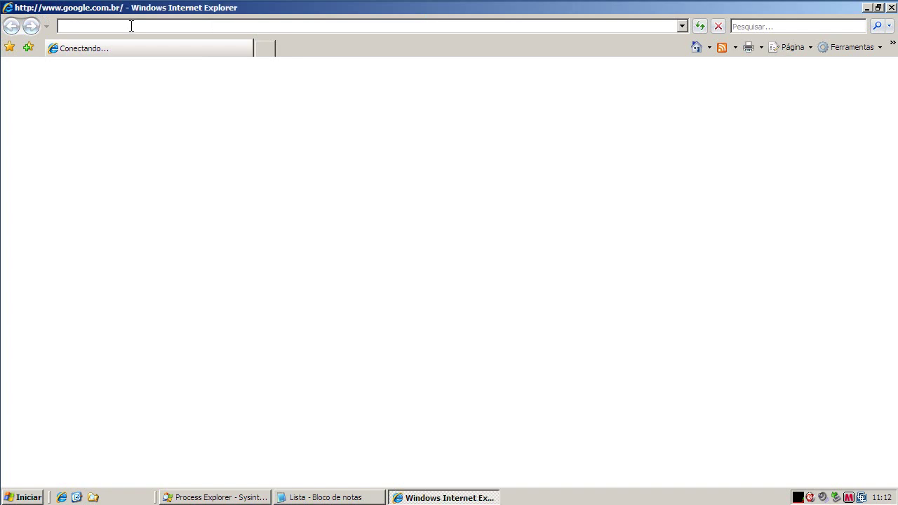
- Load the copied address tubeperu.org/tmp/76.exe in Internet Explorer
left_click(131, 26)
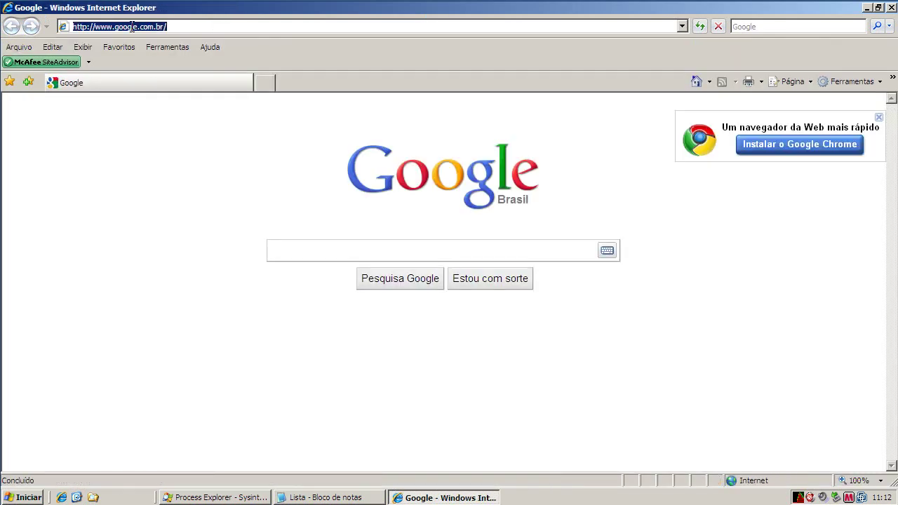
type("tubeperu.org/tmp/76.exe")
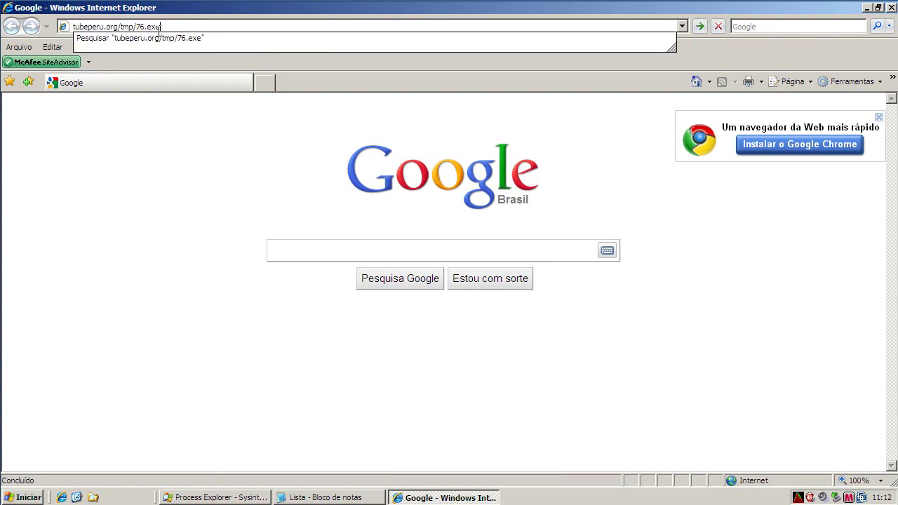
key("Return")
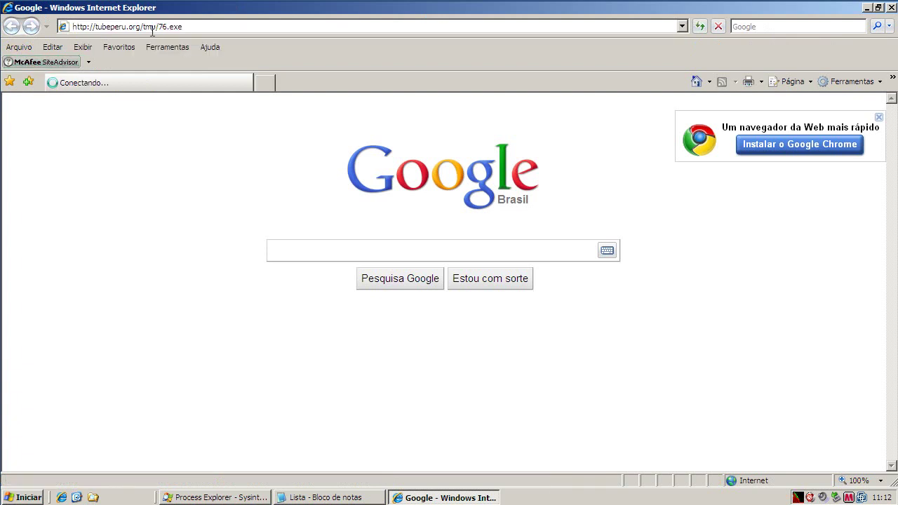
- Run the downloaded 76.exe from the file download prompt and check the running processes in Process Explorer
left_click(429, 251)
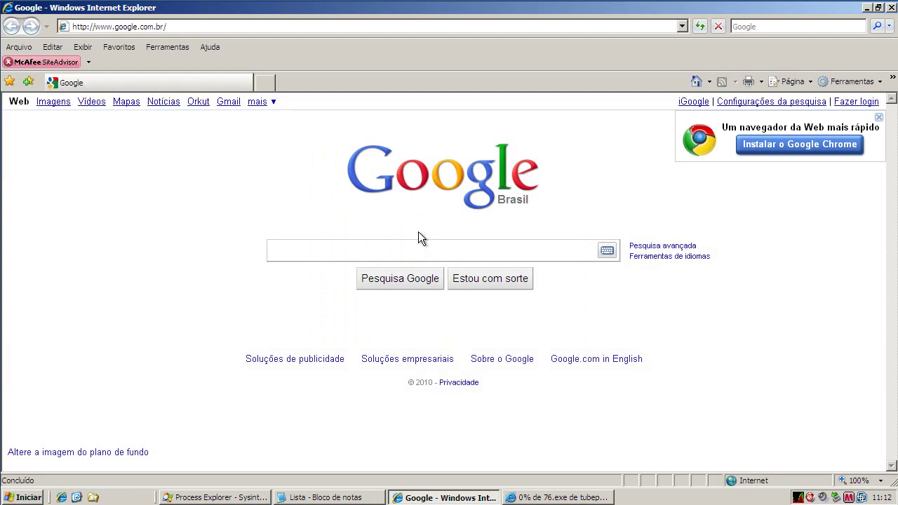
left_click(558, 497)
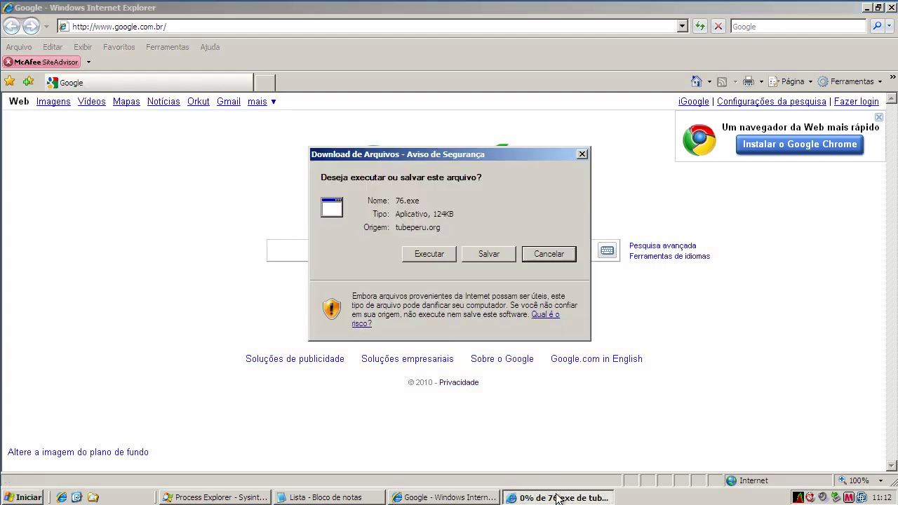
left_click(435, 258)
left_click(508, 250)
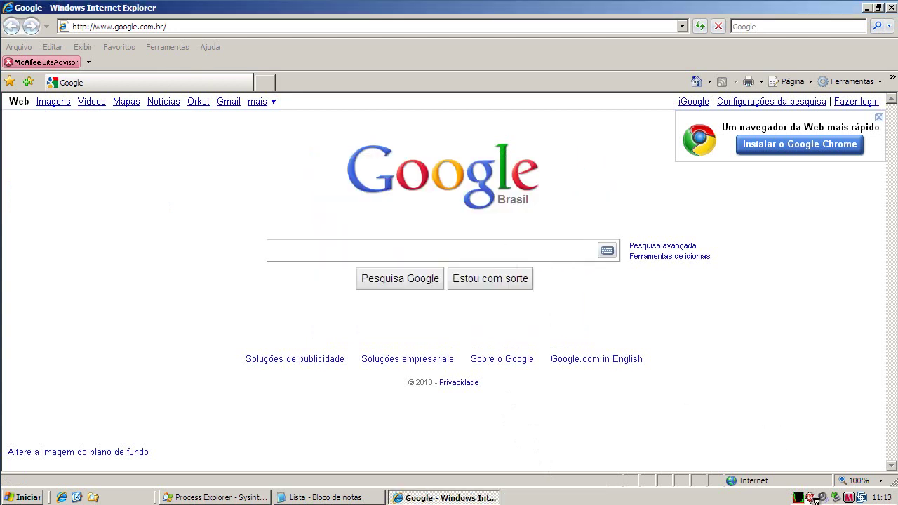
left_click(501, 258)
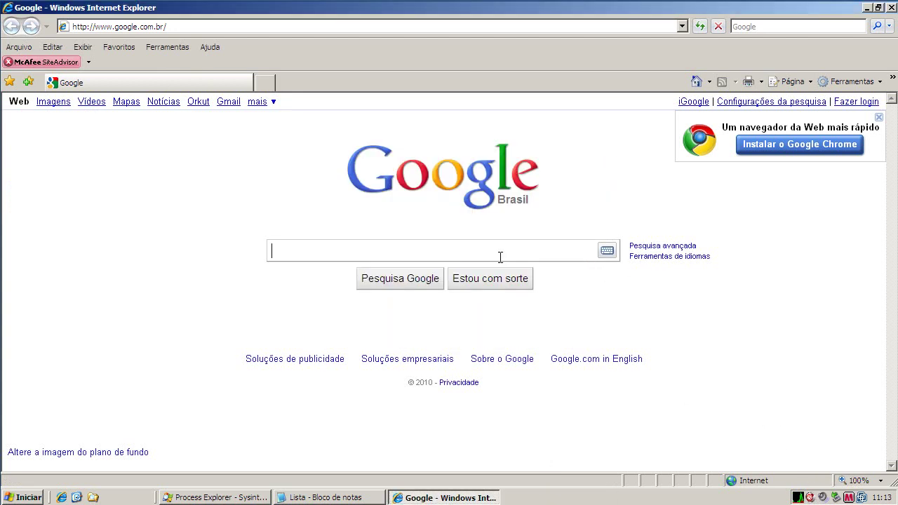
left_click(241, 493)
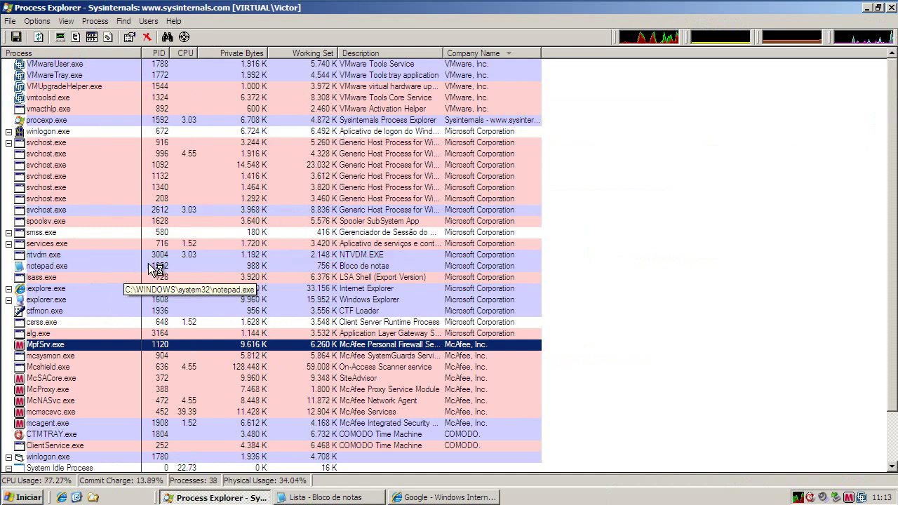
left_click(868, 8)
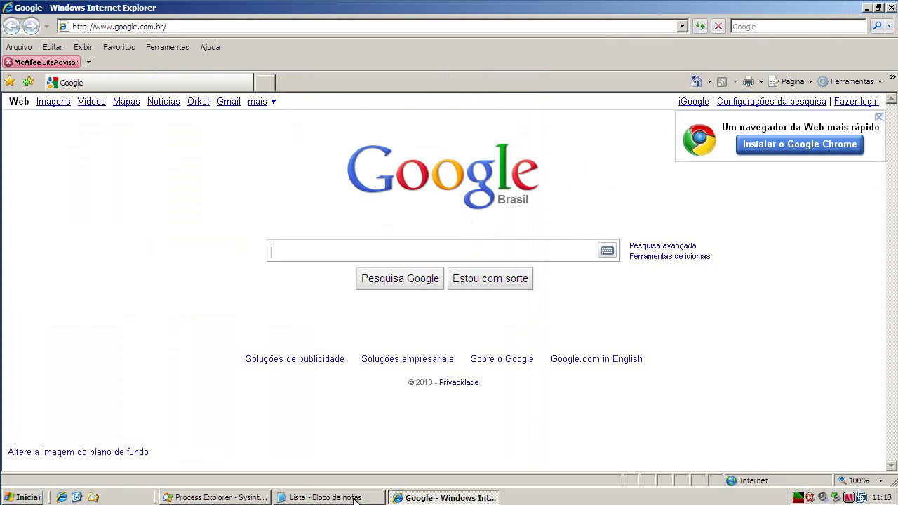
- Copy the address yadr3.com/s4/l.php?i=15 from the Lista file and load it in Internet Explorer
left_click(354, 499)
left_click(56, 137)
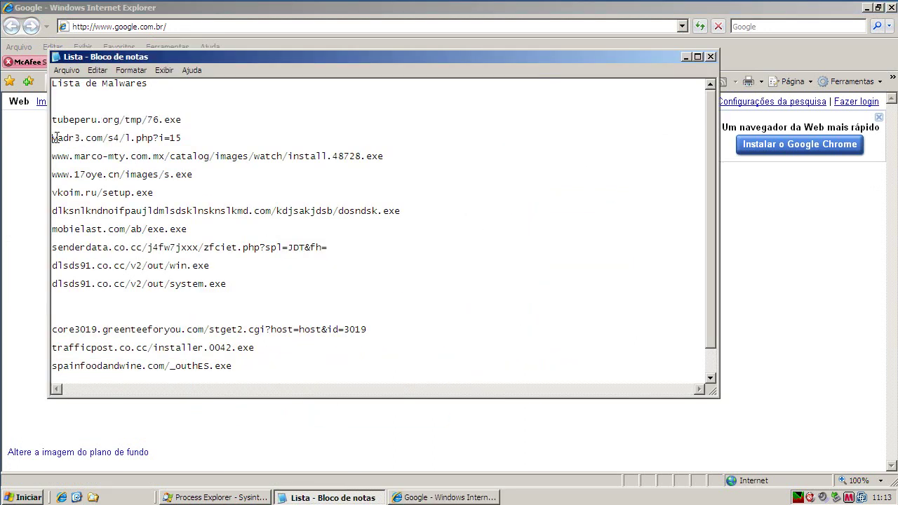
left_click_drag(55, 137, 198, 137)
key("ctrl+c")
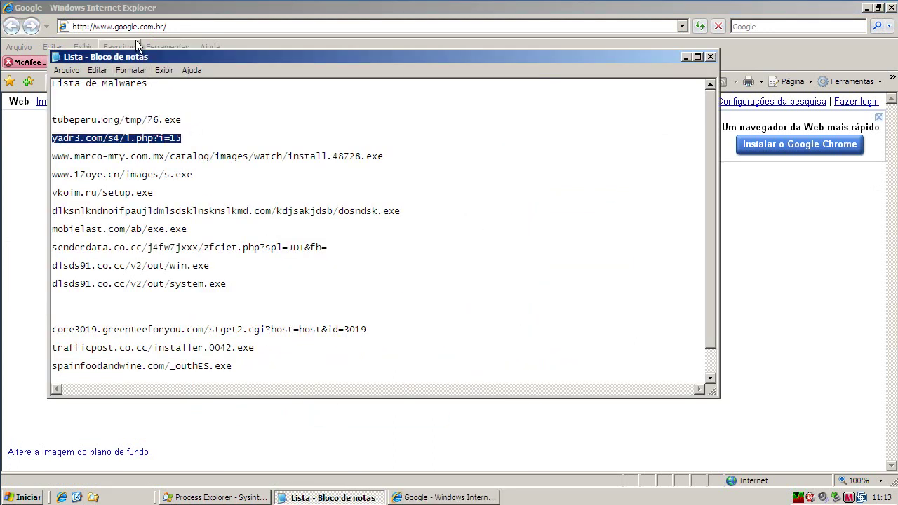
left_click(134, 23)
key("ctrl+v")
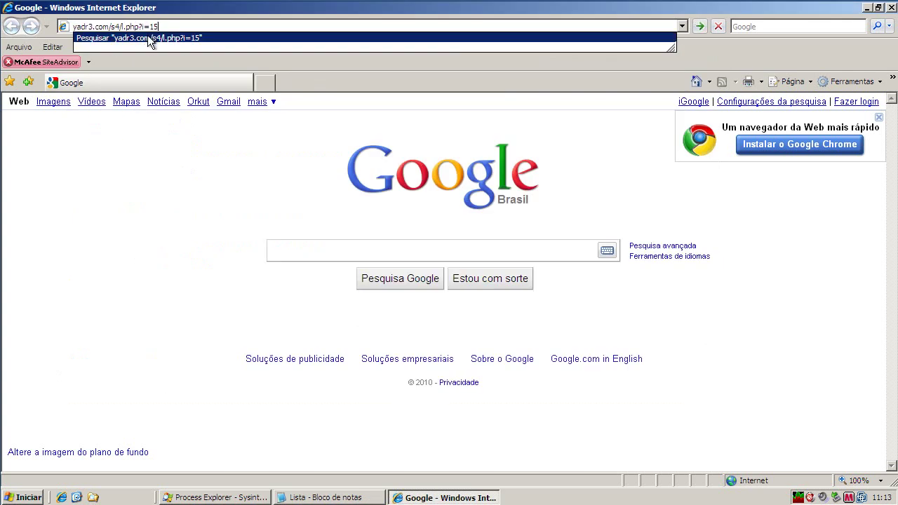
key("Return")
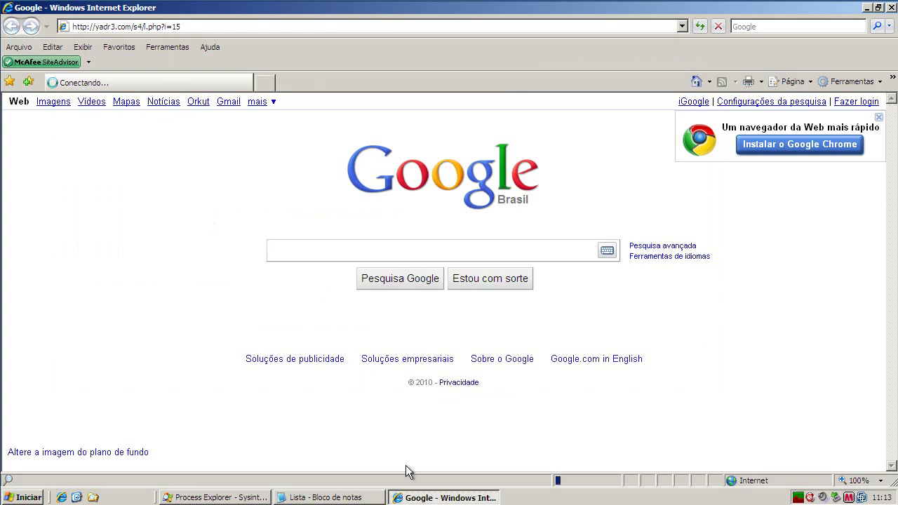
left_click(378, 501)
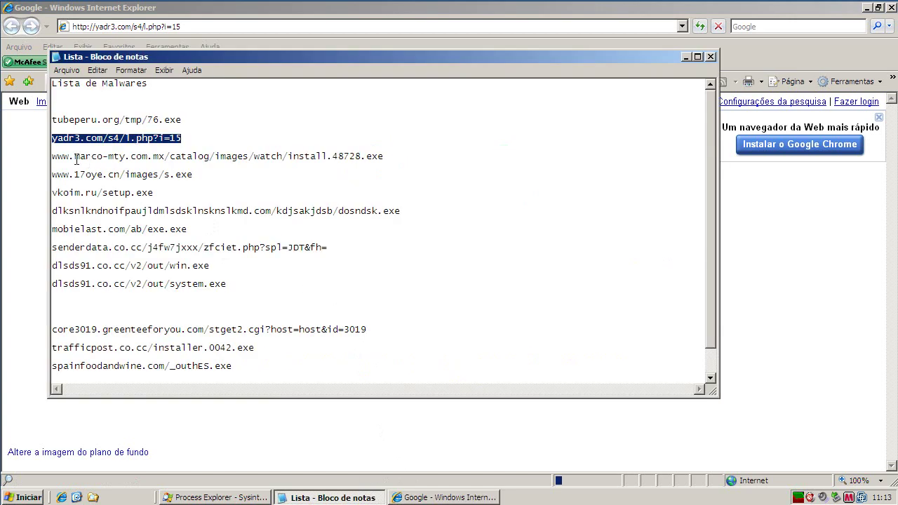
double_click(74, 160)
right_click(88, 149)
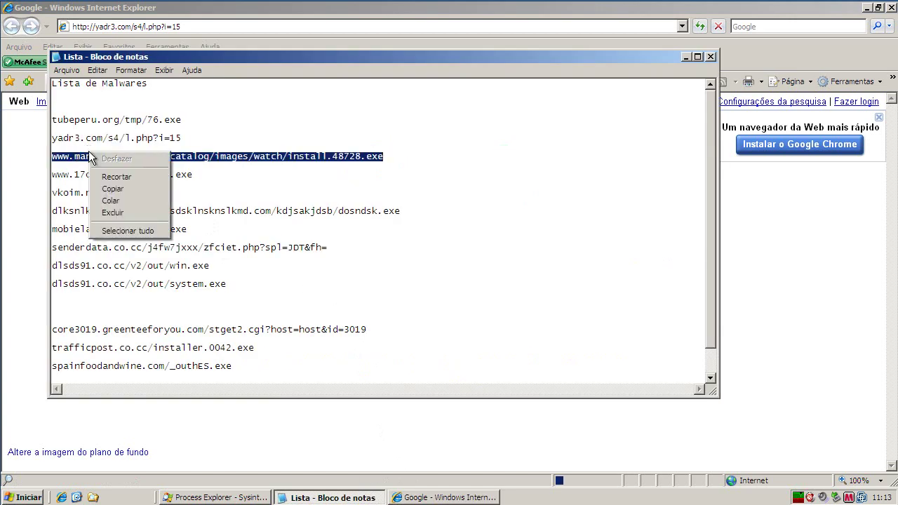
left_click(105, 190)
left_click(685, 57)
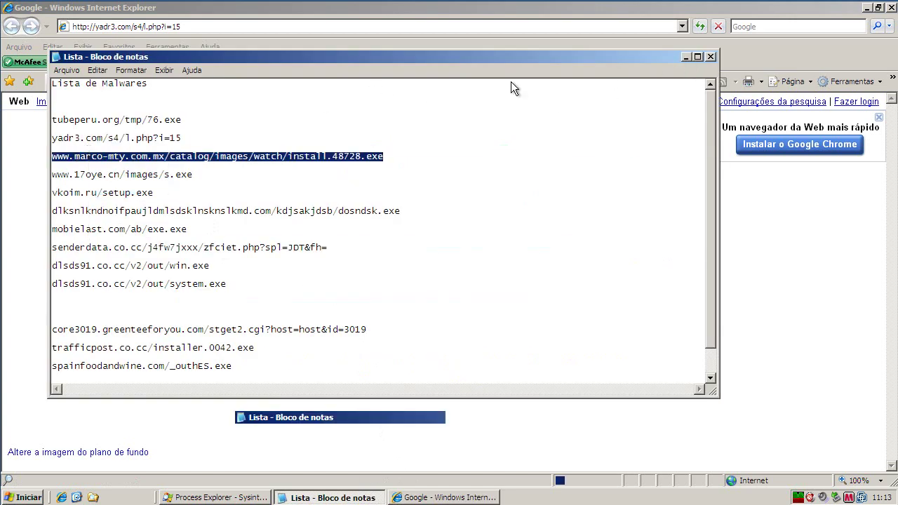
- Load the copied install.48728.exe address in a new Internet Explorer tab
left_click(269, 83)
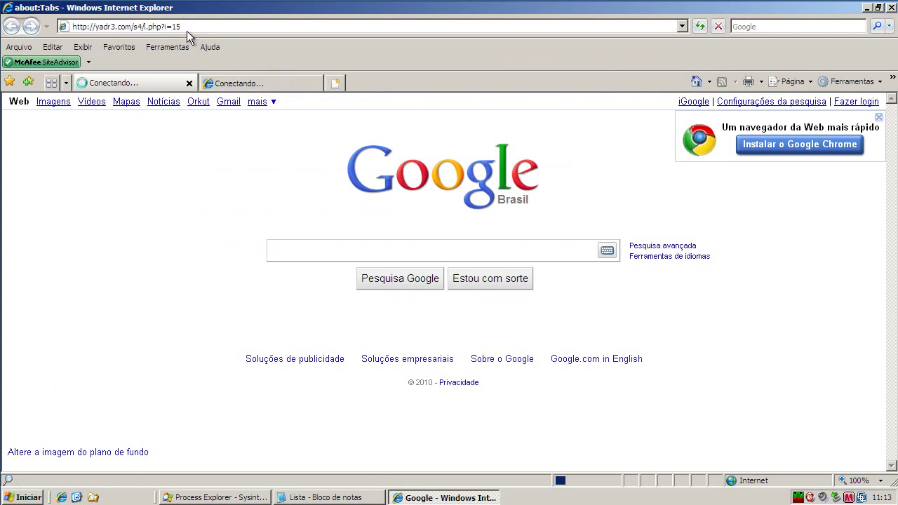
key("ctrl+v")
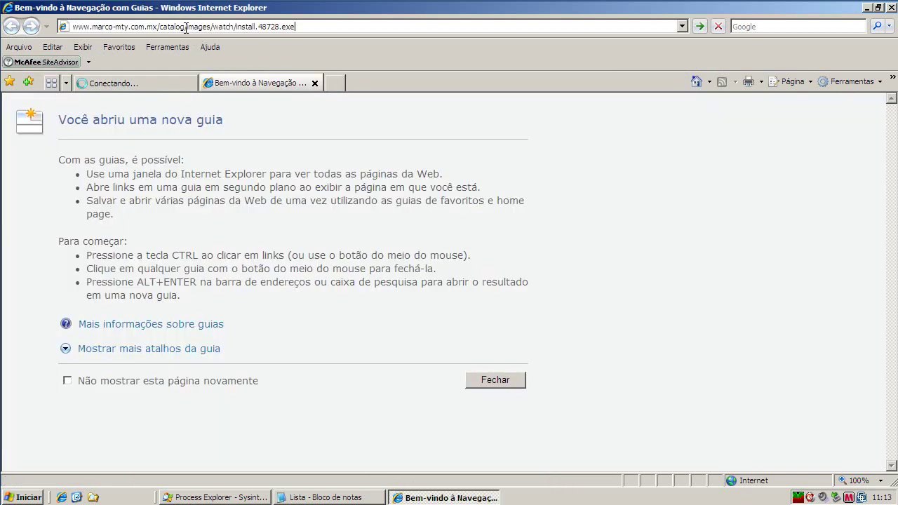
key("Return")
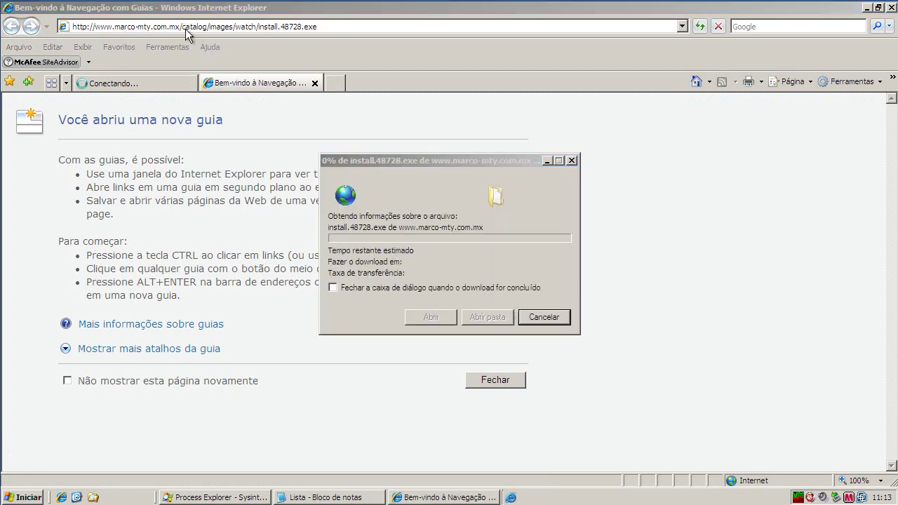
left_click(370, 254)
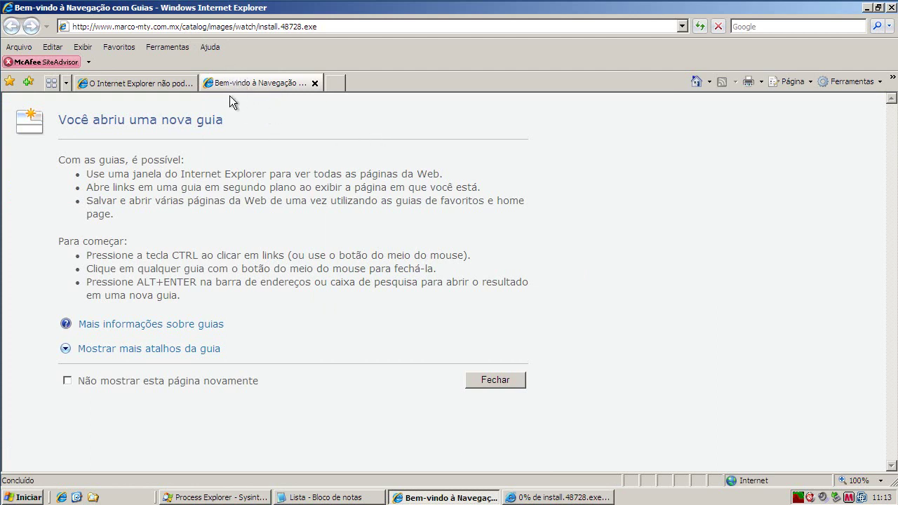
left_click(101, 85)
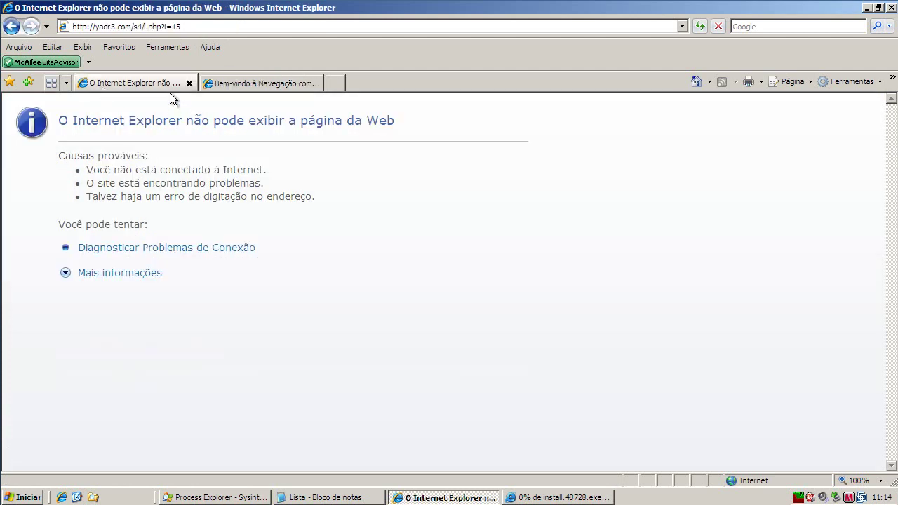
left_click(331, 498)
double_click(168, 175)
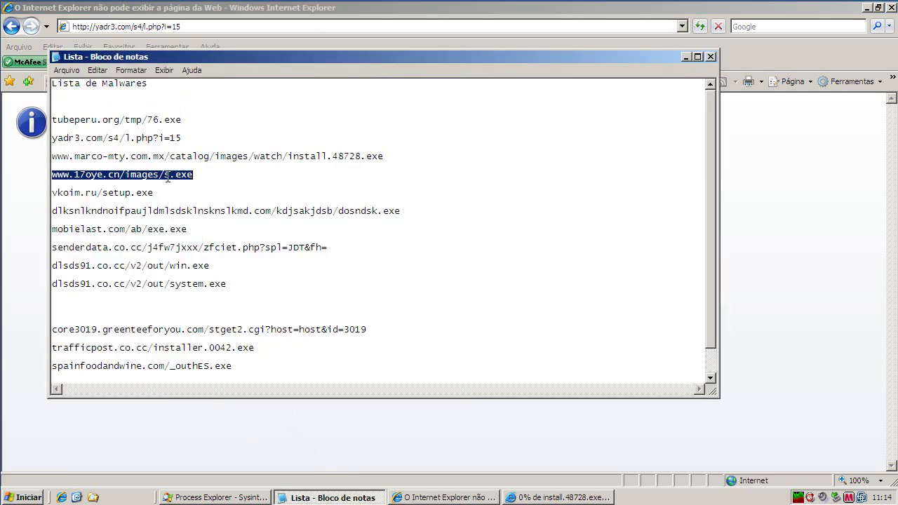
right_click(168, 176)
left_click(184, 215)
left_click(181, 27)
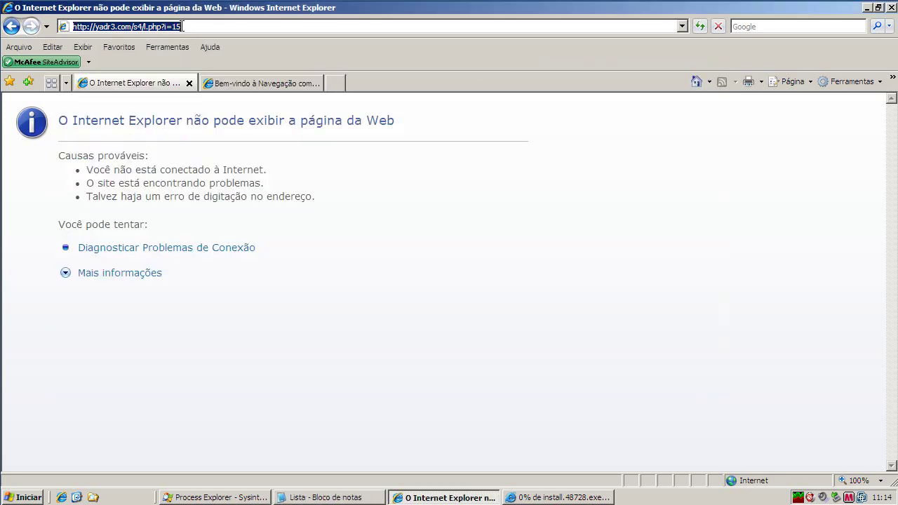
key("ctrl+v")
key("Return")
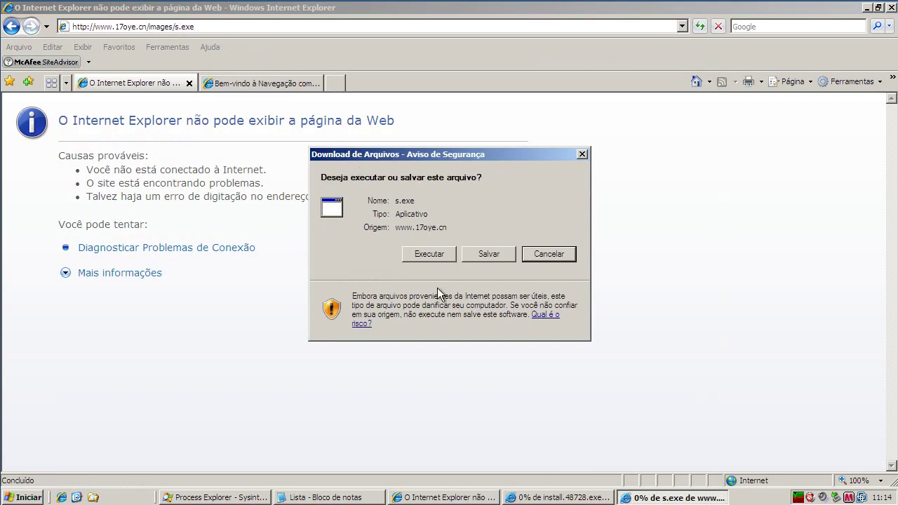
left_click(431, 254)
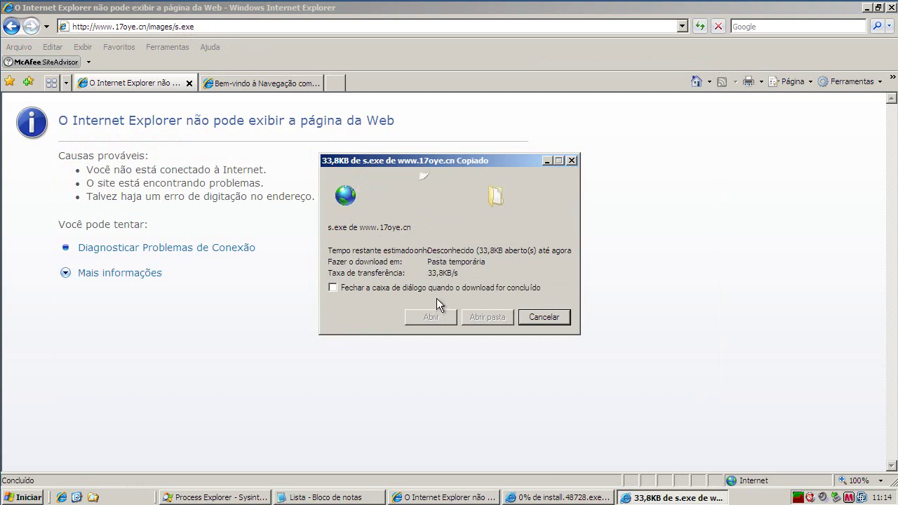
left_click(512, 259)
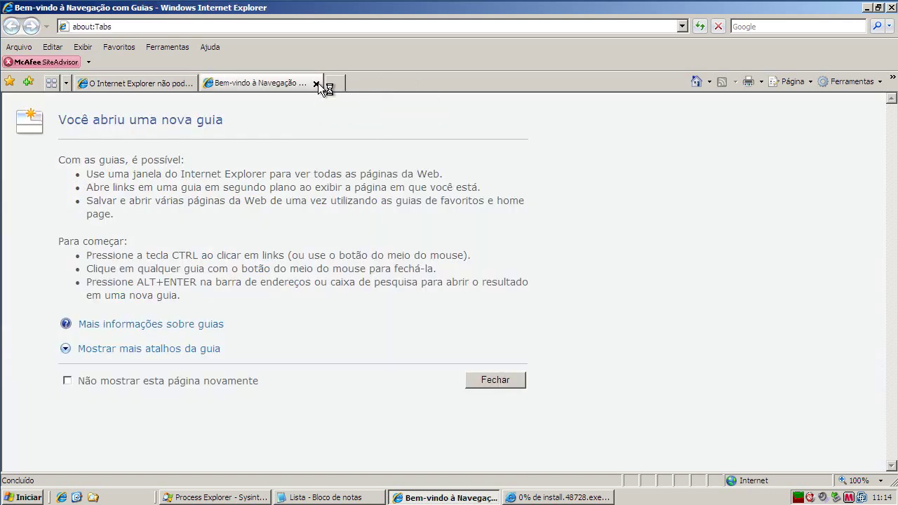
- Run install.48728.exe from its pending download prompt and block it in the McAfee SiteAdvisor warning
left_click(546, 495)
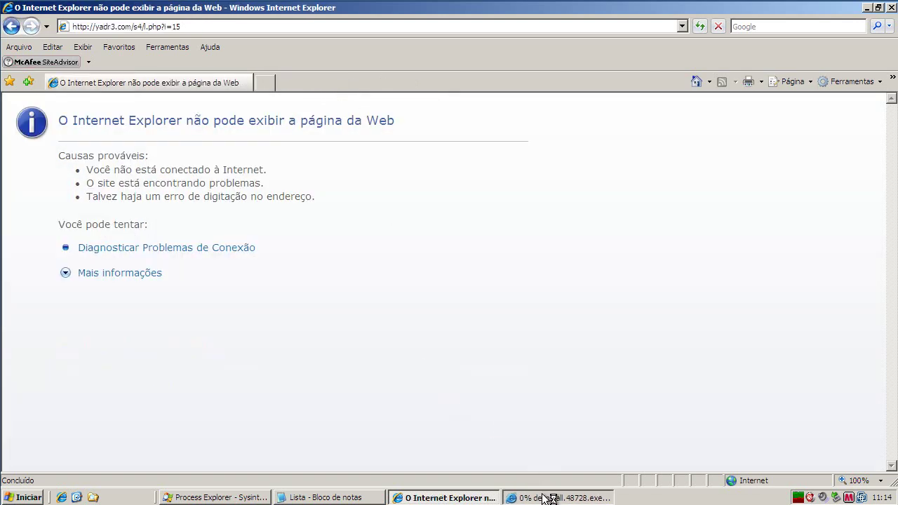
left_click(433, 251)
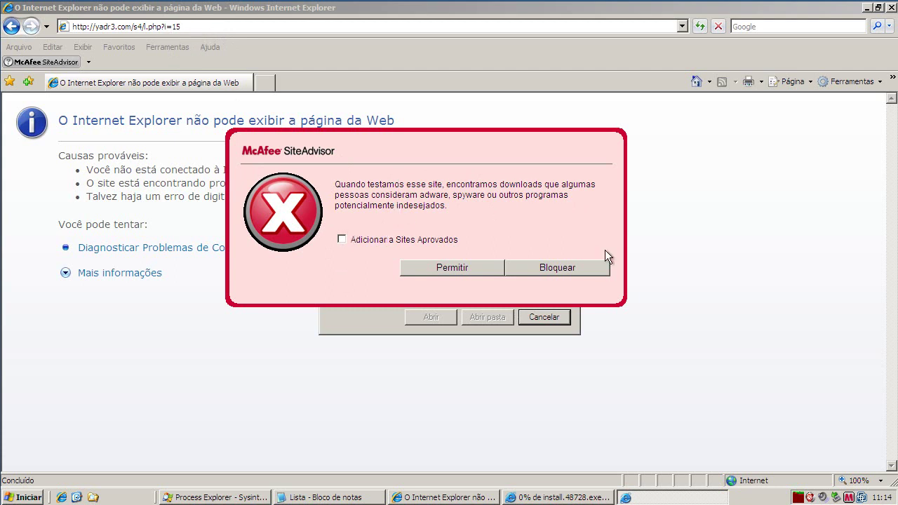
left_click(566, 269)
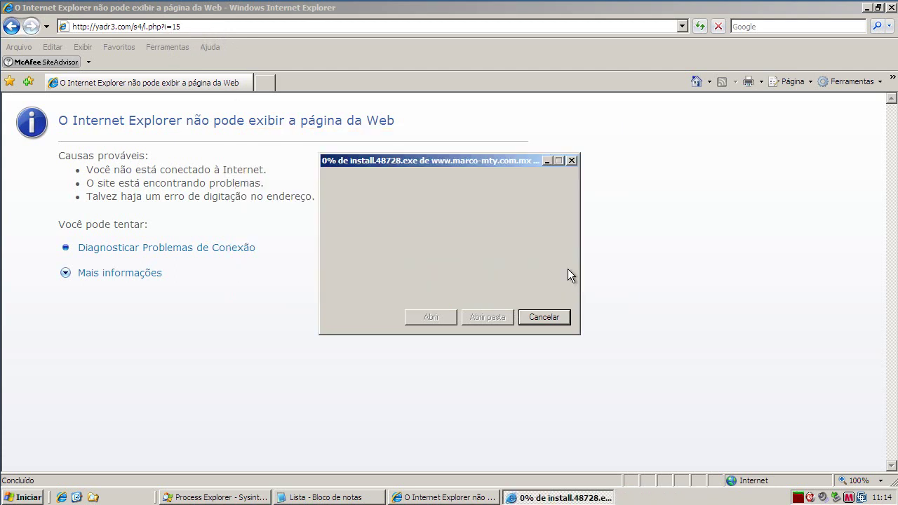
- Copy the address vkoim.ru/setup.exe from the Lista file and load it in Internet Explorer
left_click(307, 497)
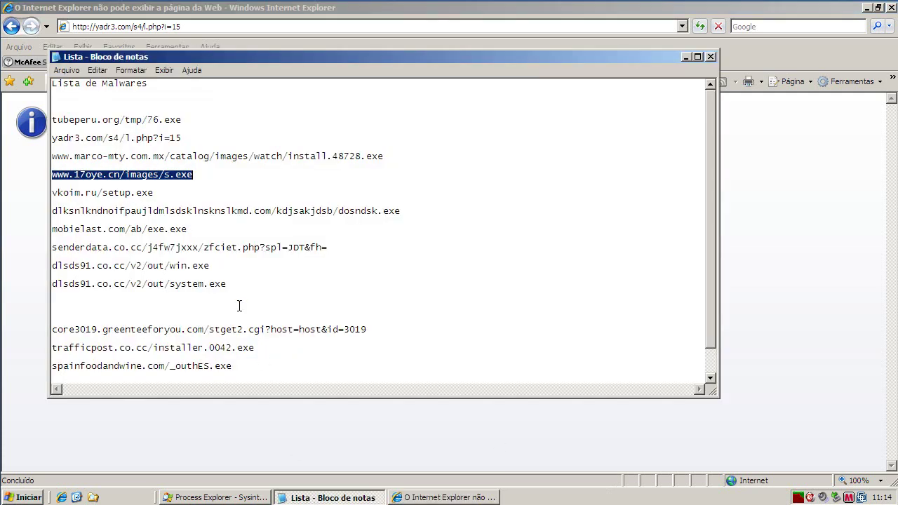
double_click(147, 194)
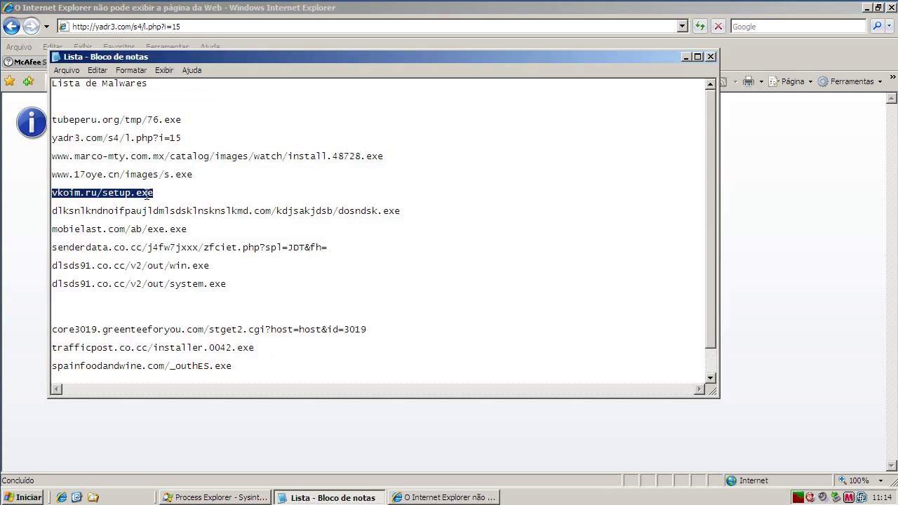
left_click(111, 26)
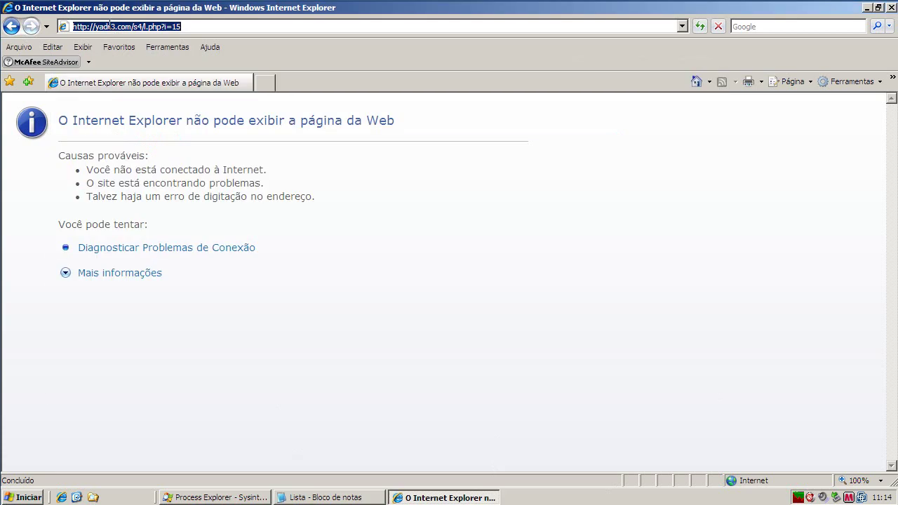
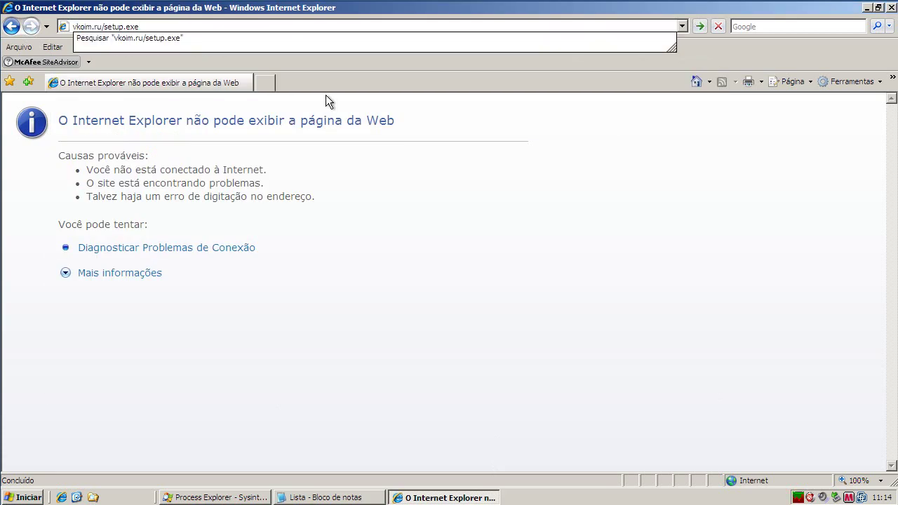
key("Return")
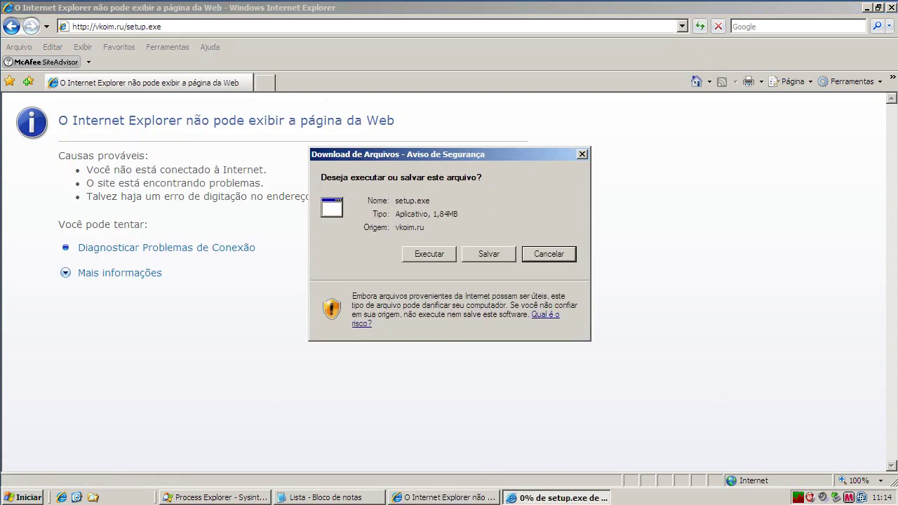
- Run setup.exe from the file download prompt and block it in the McAfee SiteAdvisor warning
left_click(429, 254)
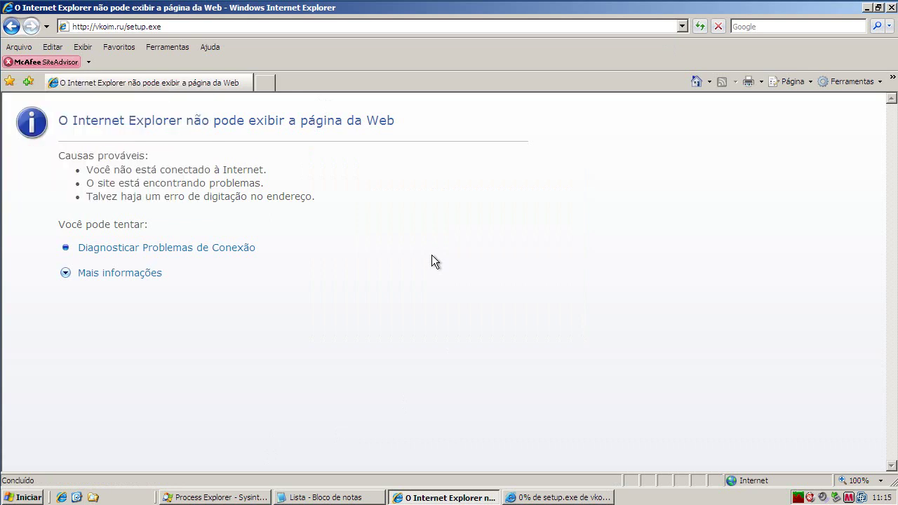
left_click(540, 498)
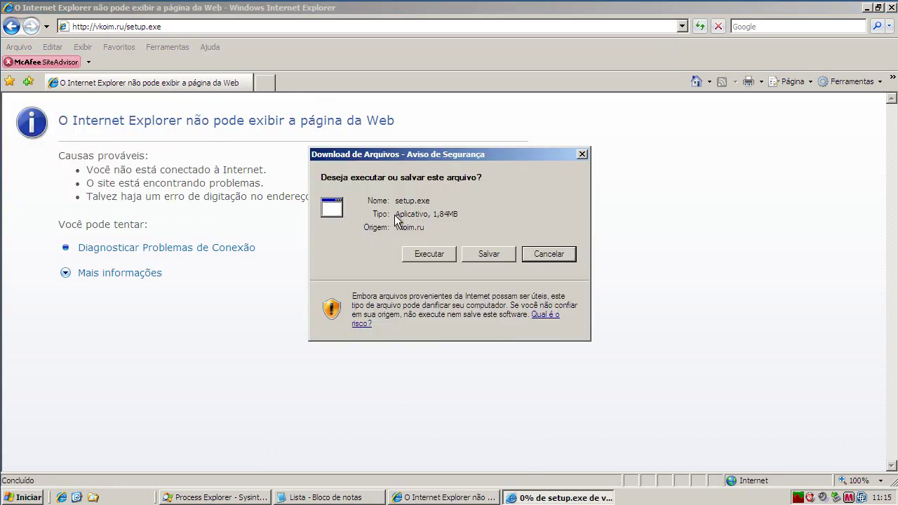
left_click(423, 254)
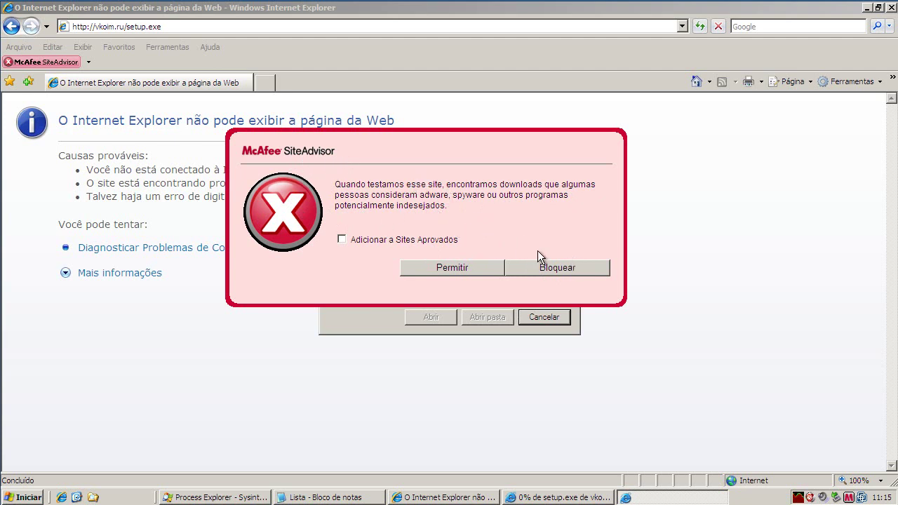
left_click(550, 268)
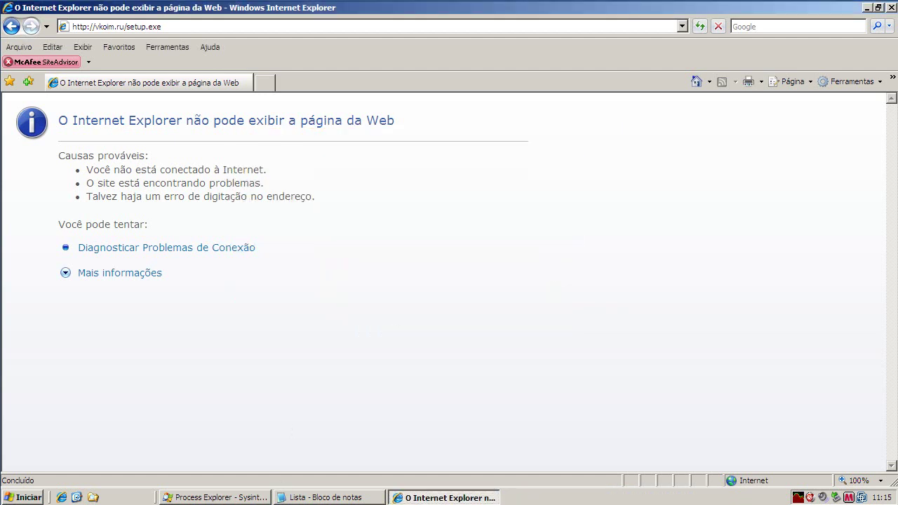
- Copy the address dlksnlkndnoifpaujldmlsdsklnsknslkmd.com/kdjsakjdsb/dosndsk.exe from the Lista file and load it in Internet Explorer
left_click(308, 500)
double_click(169, 210)
right_click(168, 212)
left_click(192, 250)
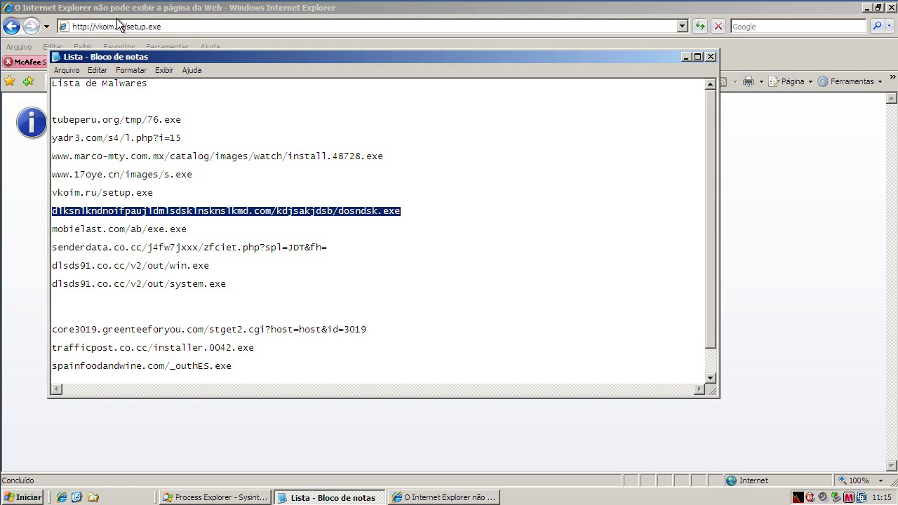
left_click(119, 26)
key("ctrl+v")
key("Return")
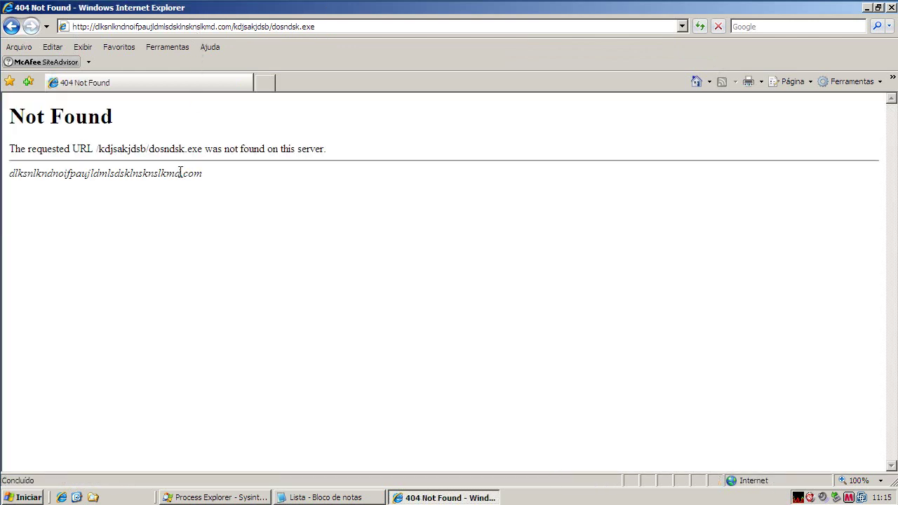
- Copy the address mobielast.com/ab/exe.exe from the Lista file and load it in Internet Explorer
left_click(286, 491)
left_click(180, 233)
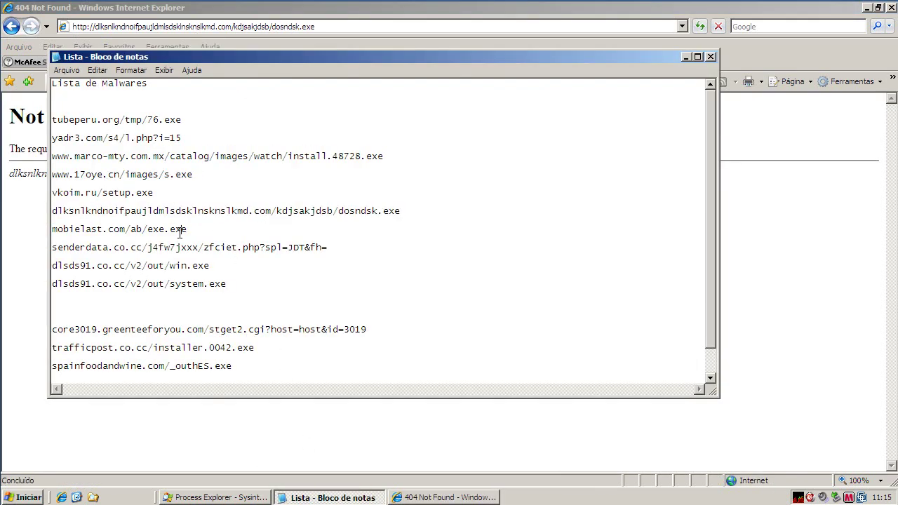
double_click(181, 230)
right_click(180, 230)
left_click(203, 269)
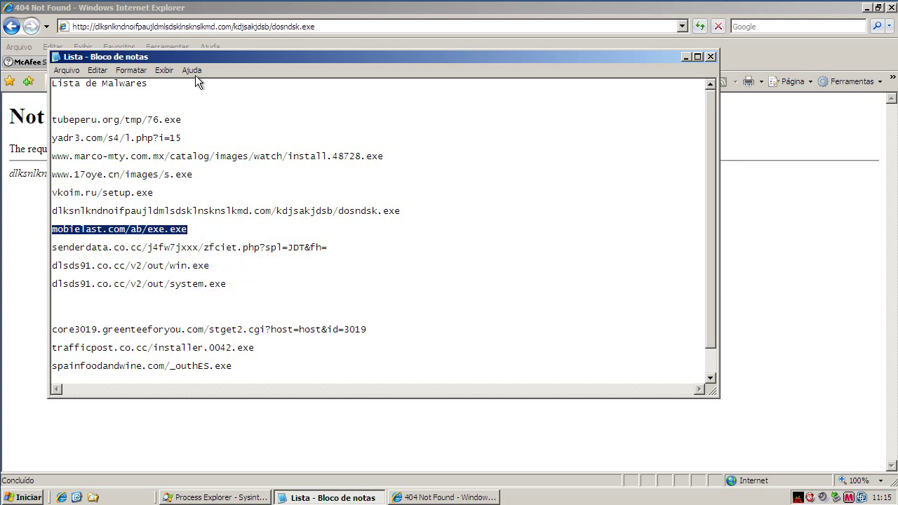
left_click(191, 26)
key("ctrl+v")
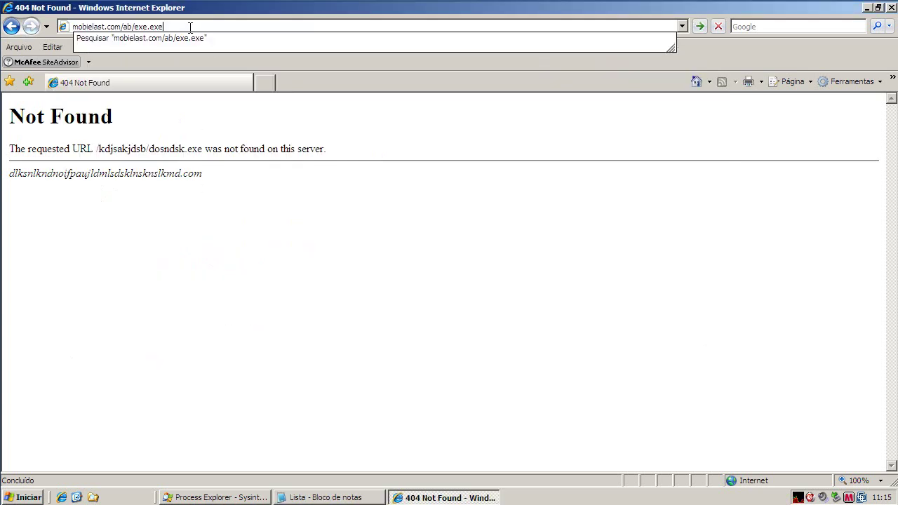
key("Return")
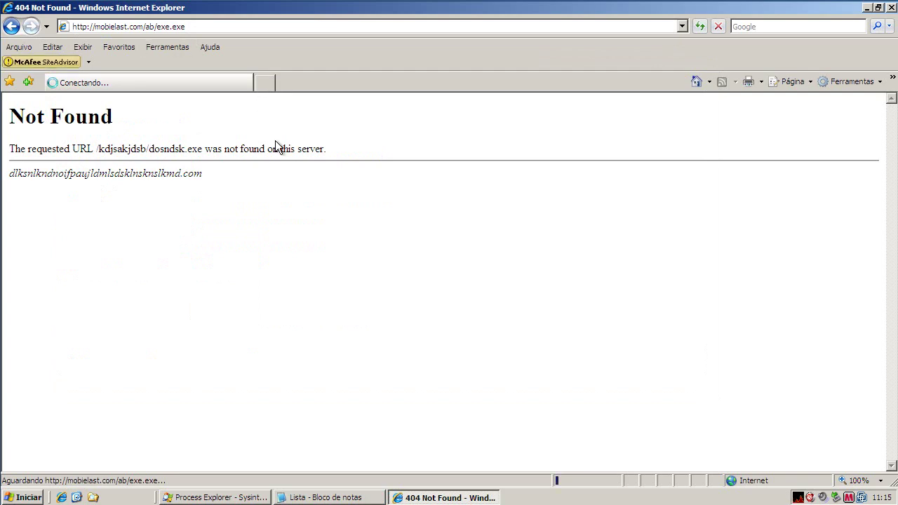
- Check the list of running processes in Process Explorer and minimize its window
left_click(269, 496)
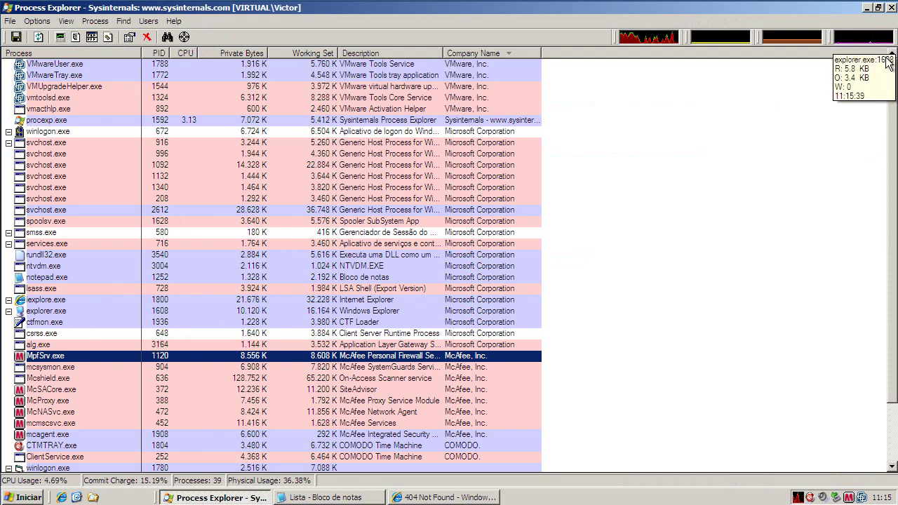
mouse_move(893, 70)
left_mouse_down()
mouse_move(893, 126)
mouse_move(894, 70)
left_mouse_up()
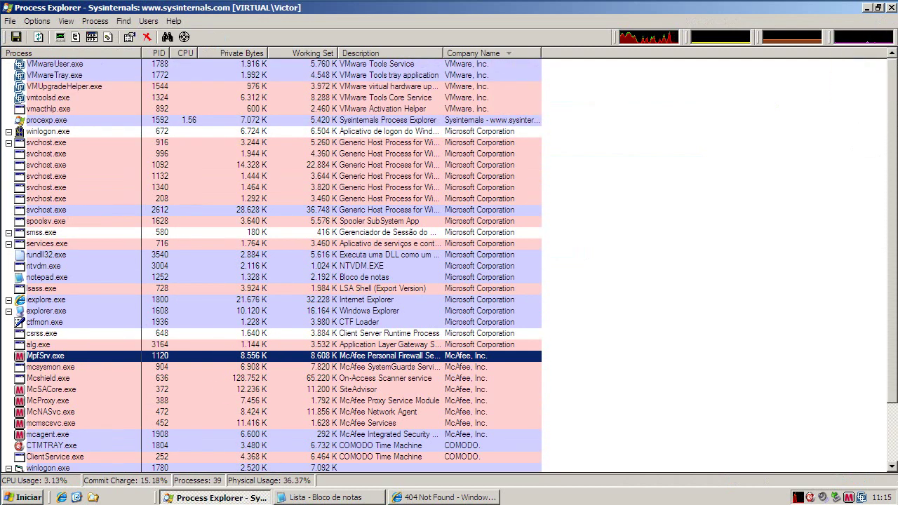
left_click(868, 8)
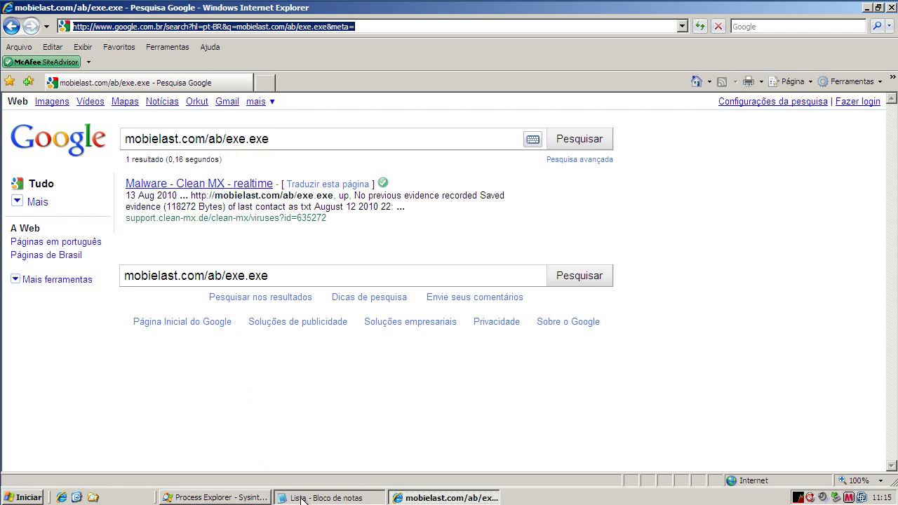
- Copy the address senderdata.co.cc/j4fw7jxxx/zfciet.php?spl=JDT&fh= from the Lista file
left_click(324, 497)
left_click(135, 247)
double_click(134, 247)
right_click(154, 249)
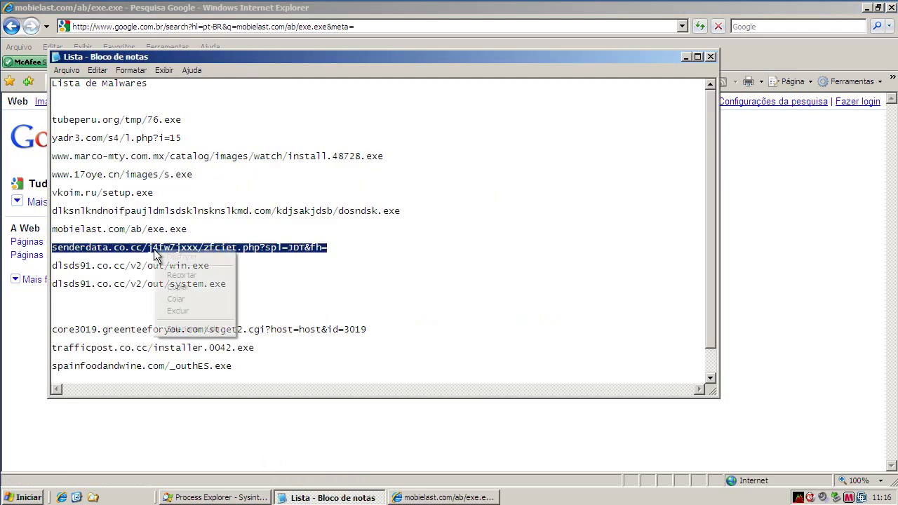
left_click(178, 287)
- Load the copied senderdata.co.cc address in Internet Explorer and run the offered fqc0cb.exe download
left_click(188, 26)
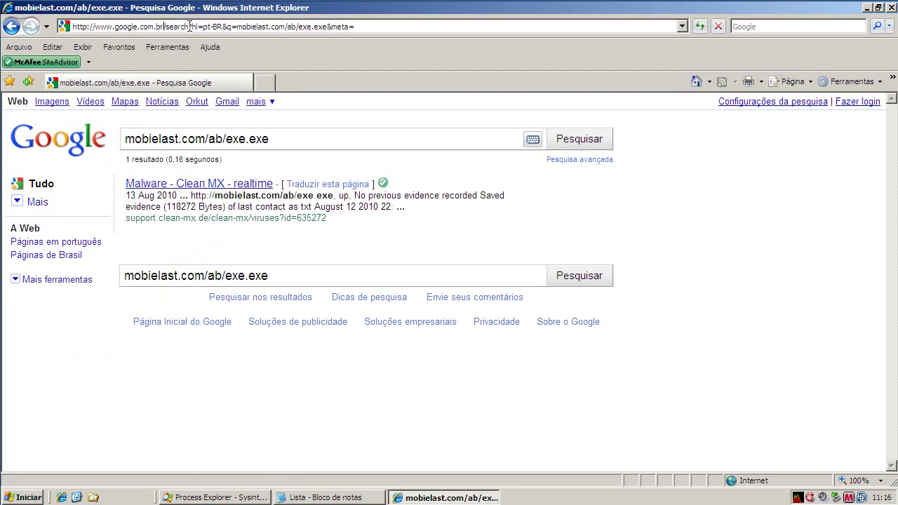
left_click(378, 26)
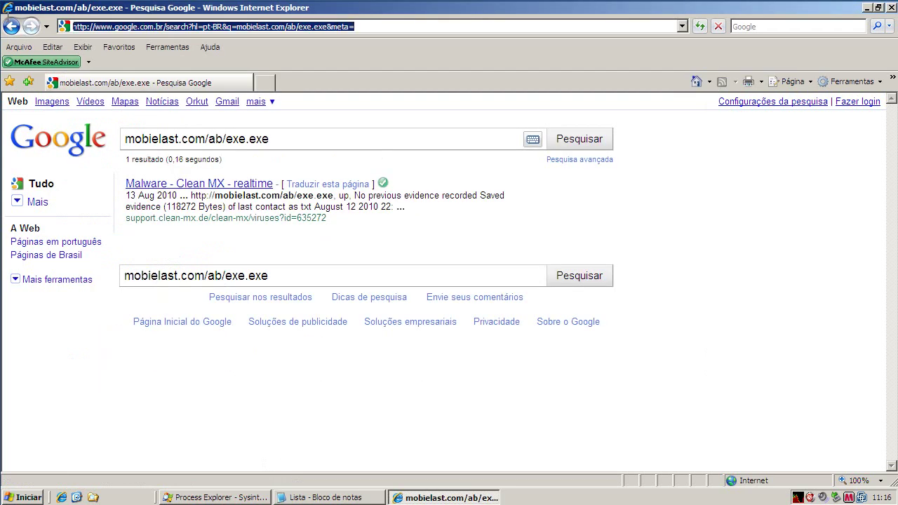
right_click(161, 26)
left_click(183, 75)
key("Return")
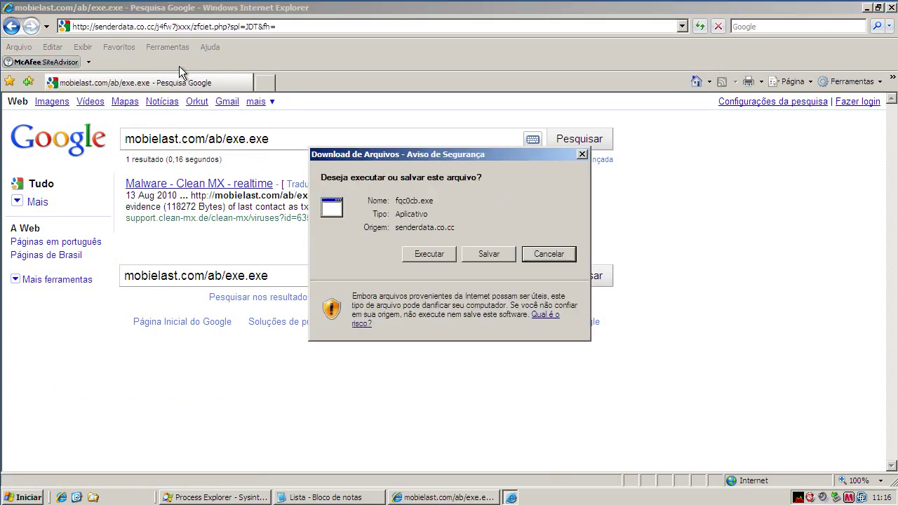
left_click(418, 255)
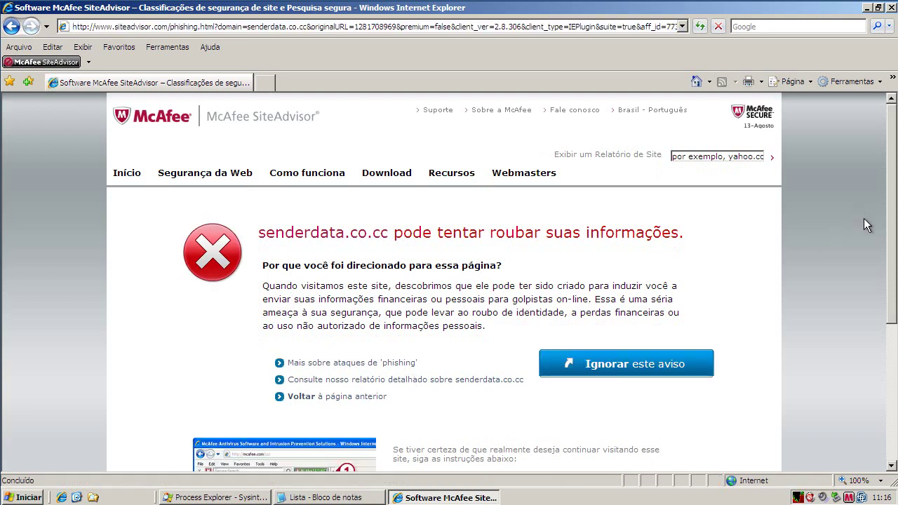
left_click_drag(894, 205, 208, 145)
- Load dlsds91.co.cc/v2/out/win.exe from the Lista file in Internet Explorer and ignore the SiteAdvisor warning
left_click(375, 500)
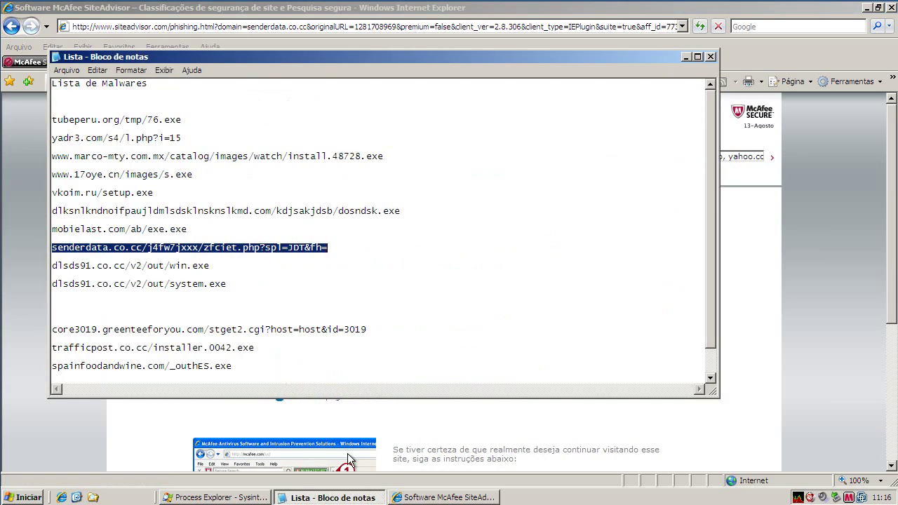
double_click(147, 265)
right_click(204, 268)
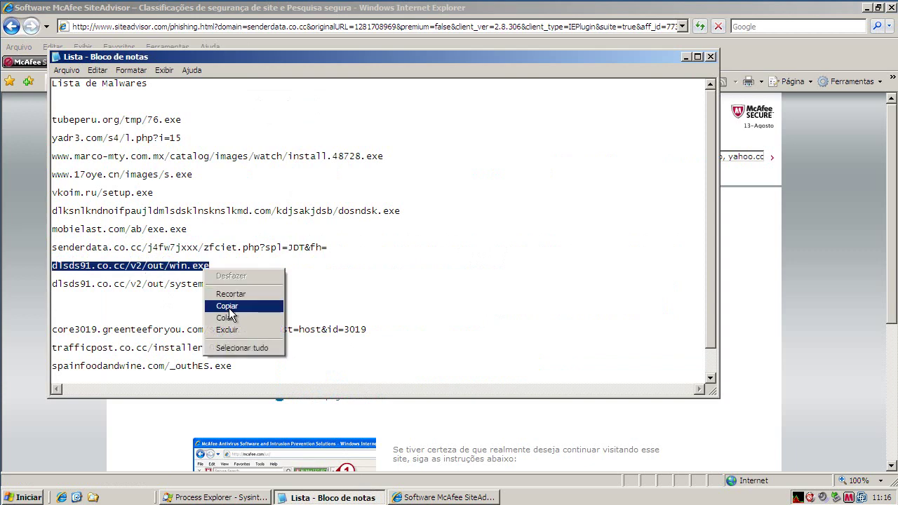
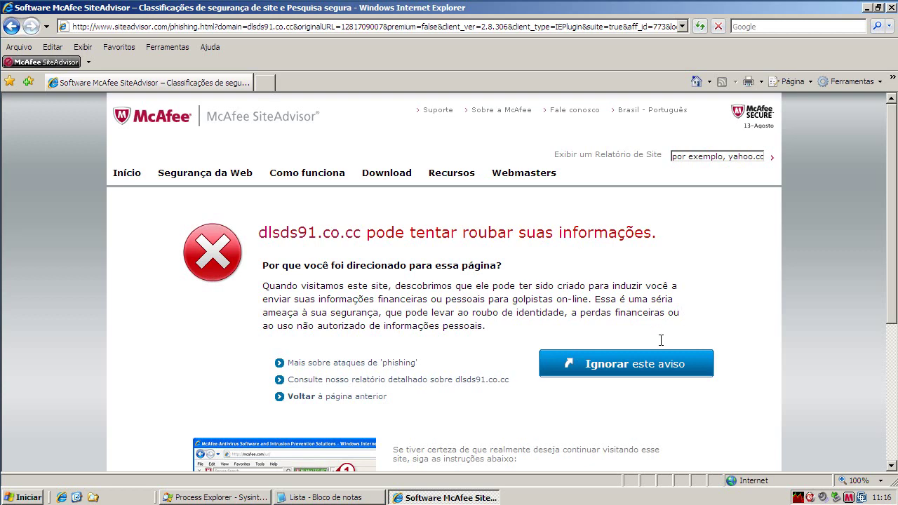
left_click(644, 365)
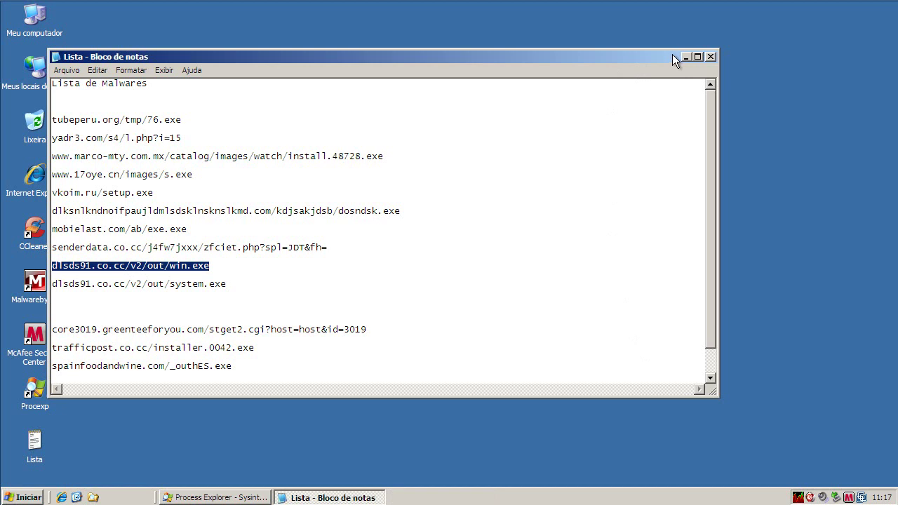
- Reopen Internet Explorer and copy the address dlsds91.co.cc/v2/out/system.exe from the Lista file
left_click(684, 56)
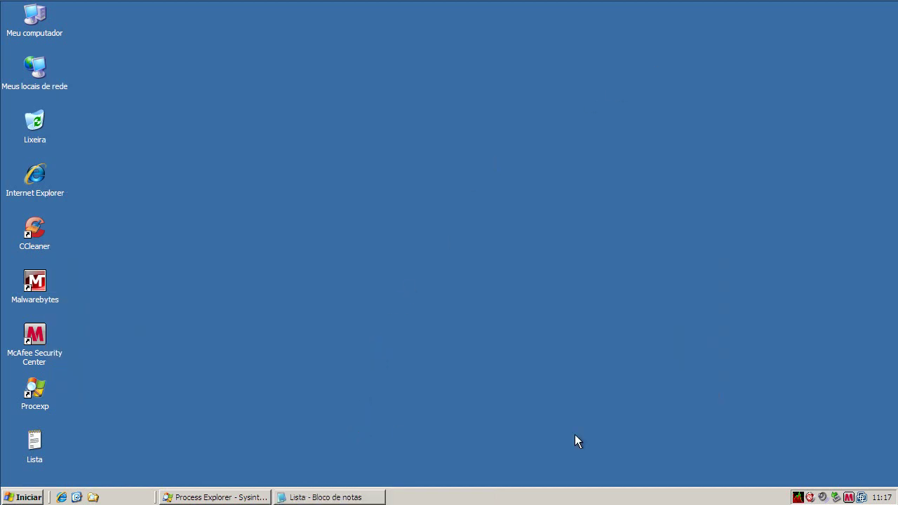
left_click(61, 497)
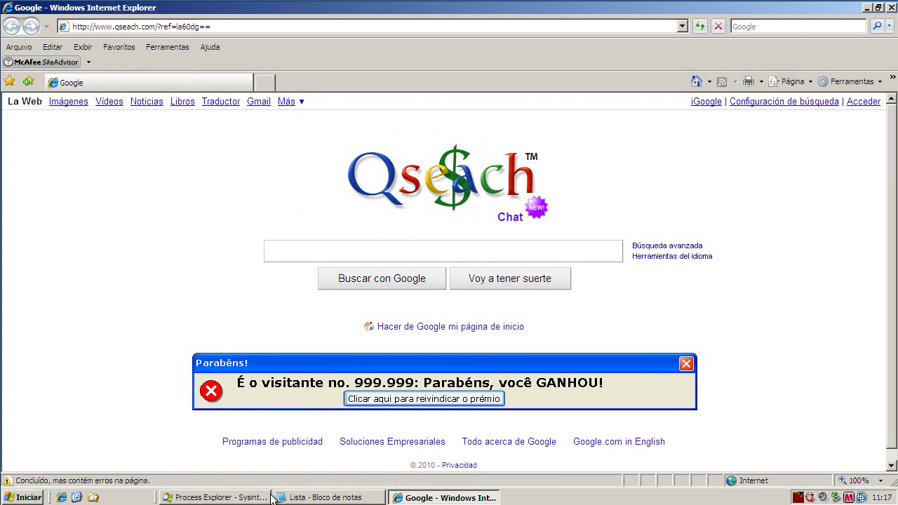
left_click(324, 498)
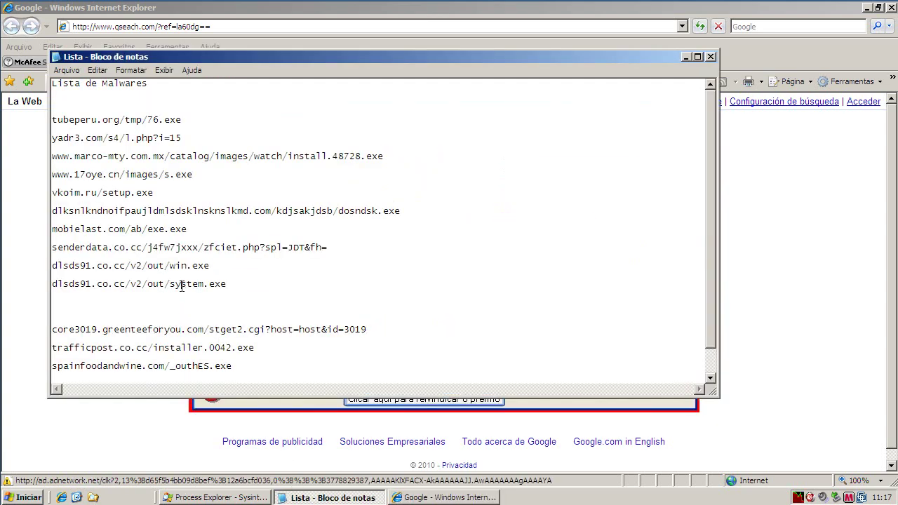
double_click(181, 285)
right_click(182, 284)
left_click(205, 324)
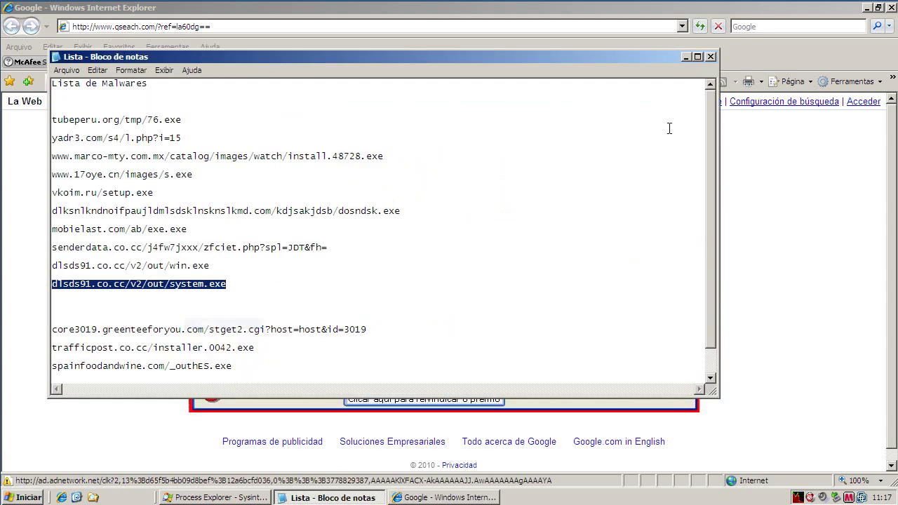
left_click(683, 57)
- Load the copied dlsds91.co.cc/v2/out/system.exe address in Internet Explorer
left_click(307, 26)
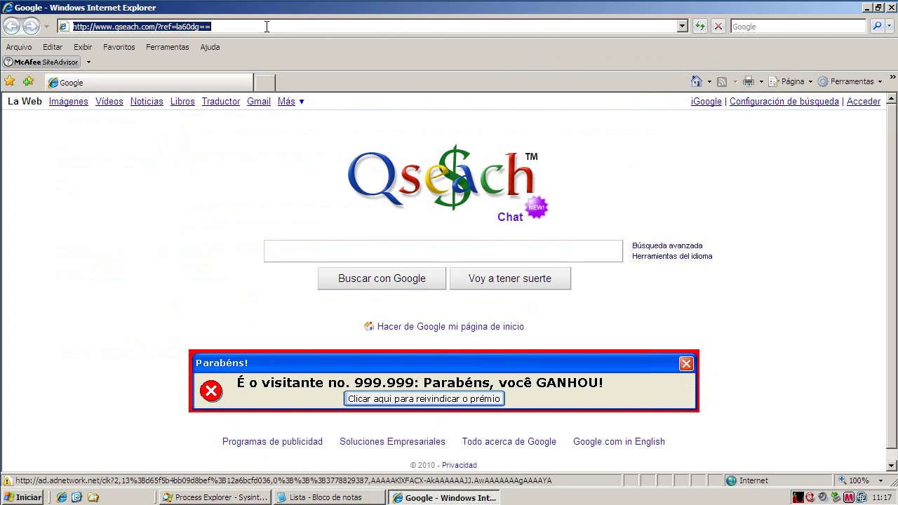
key("ctrl+v")
key("Return")
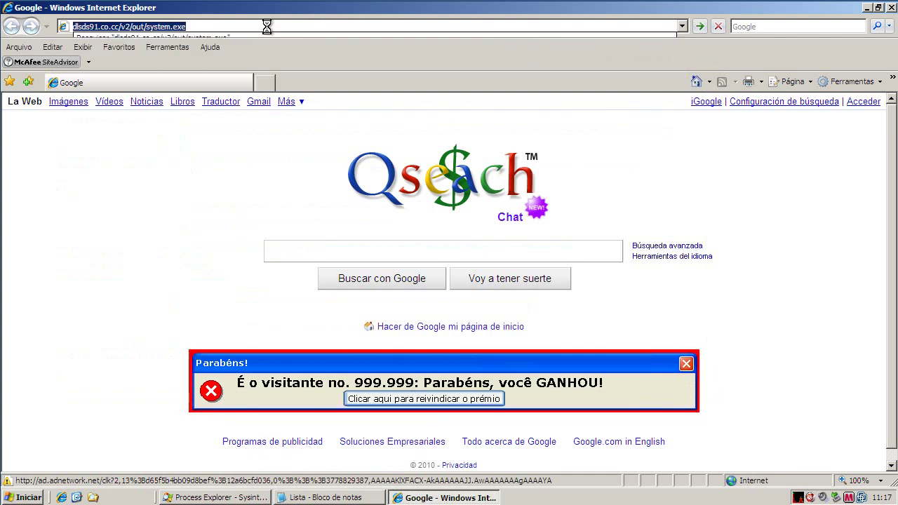
key("Escape")
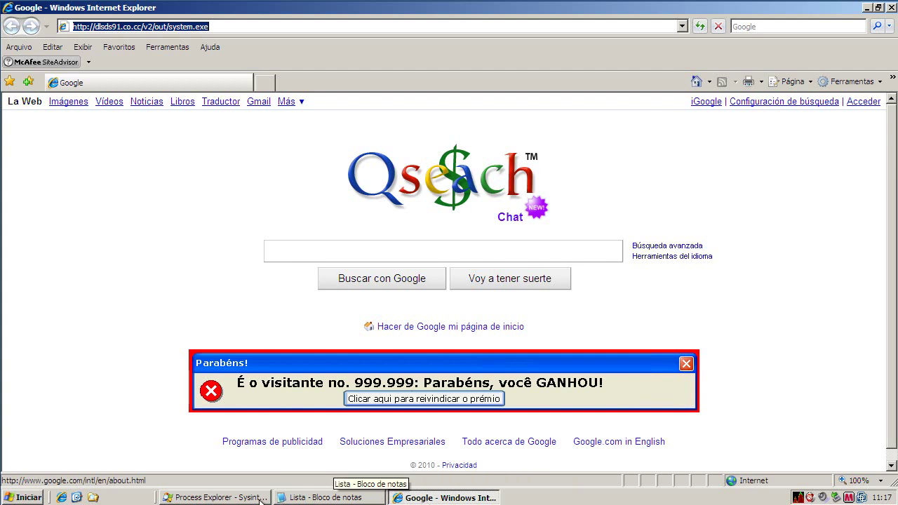
- Replace the current web address with the copied dlsds91.co.cc/v2/out/system.exe and try loading it again
left_click(214, 26)
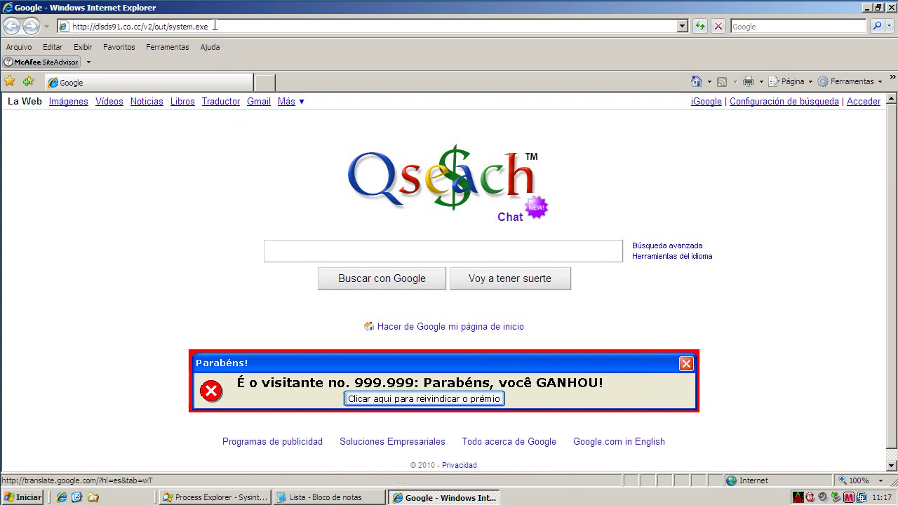
left_click_drag(215, 26, 71, 27)
right_click(147, 26)
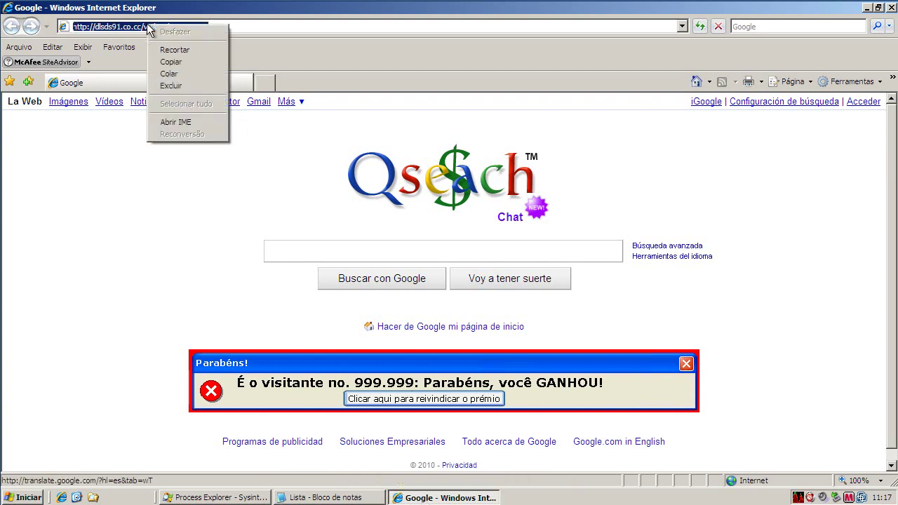
left_click(169, 73)
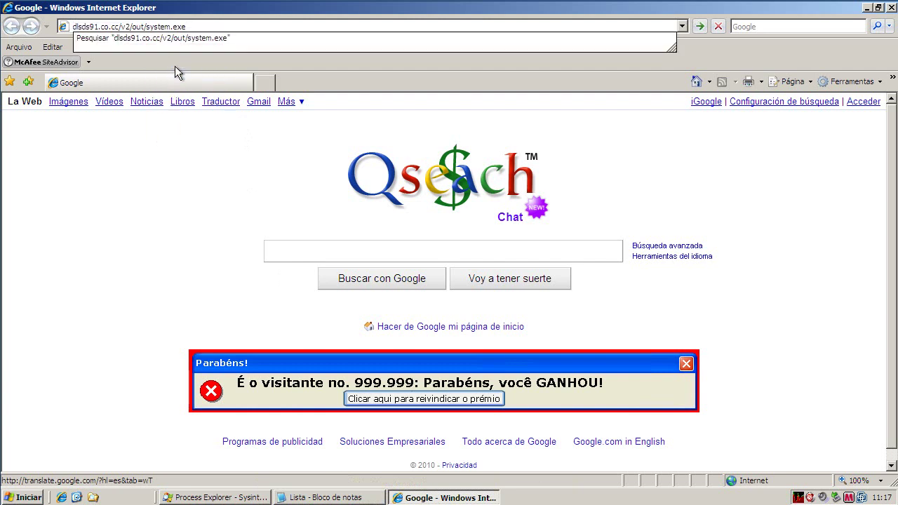
key("Return")
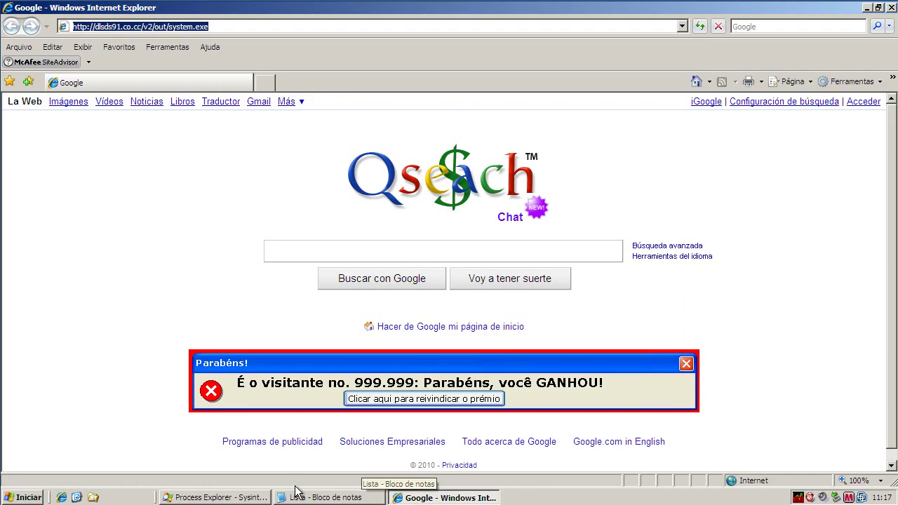
- Restart Internet Explorer and load dlsds91.co.cc/v2/out/system.exe in the fresh window
left_click(866, 8)
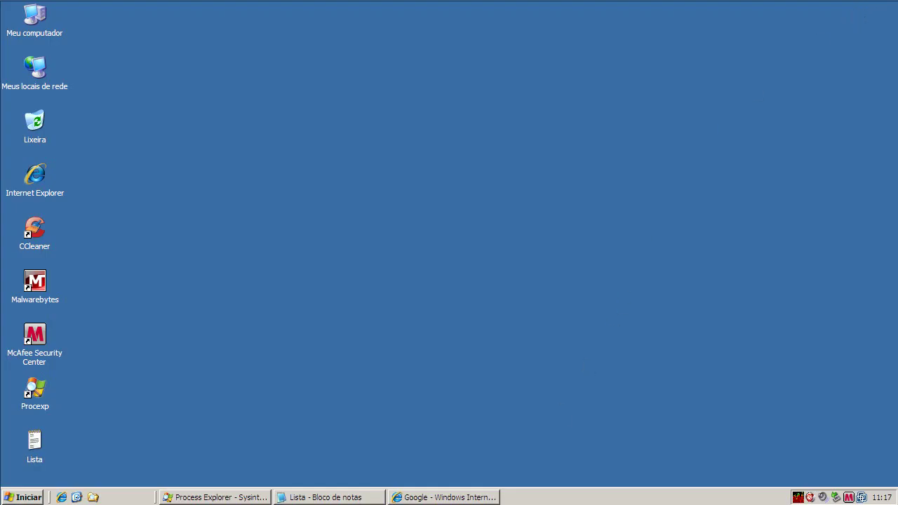
left_click(444, 497)
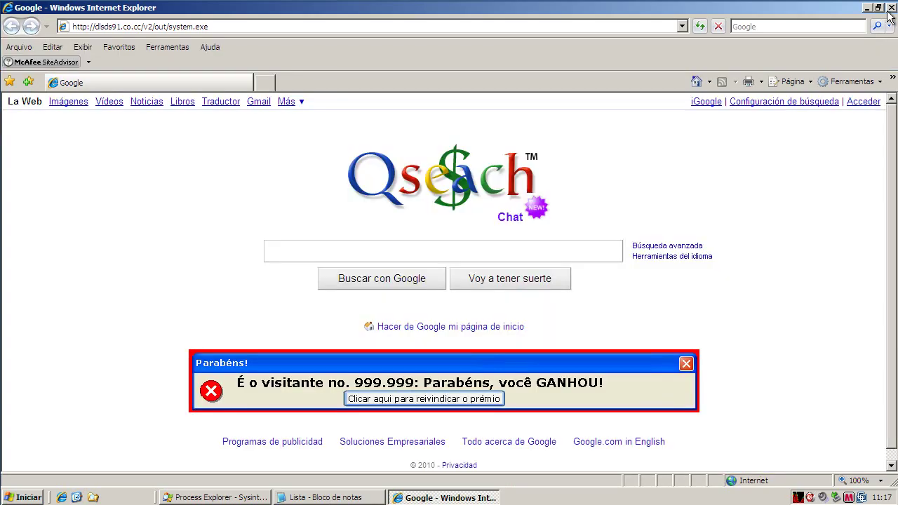
left_click(891, 7)
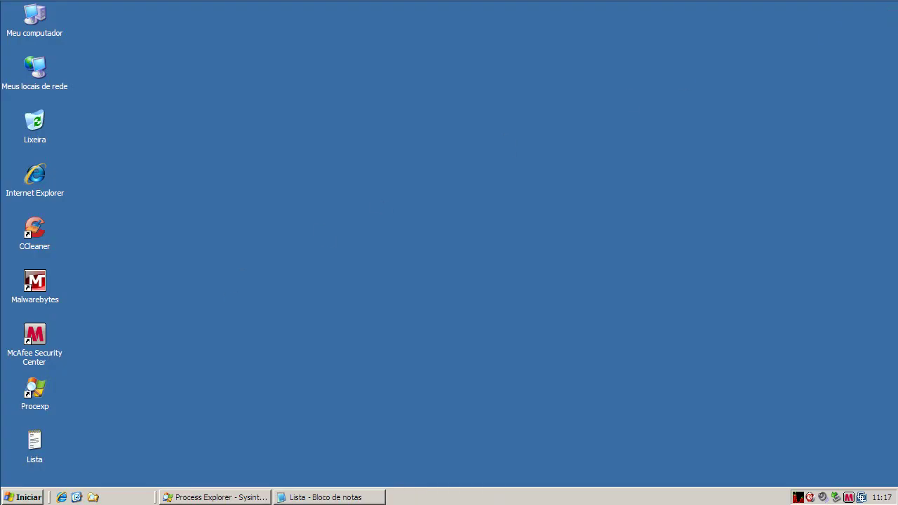
left_click(78, 493)
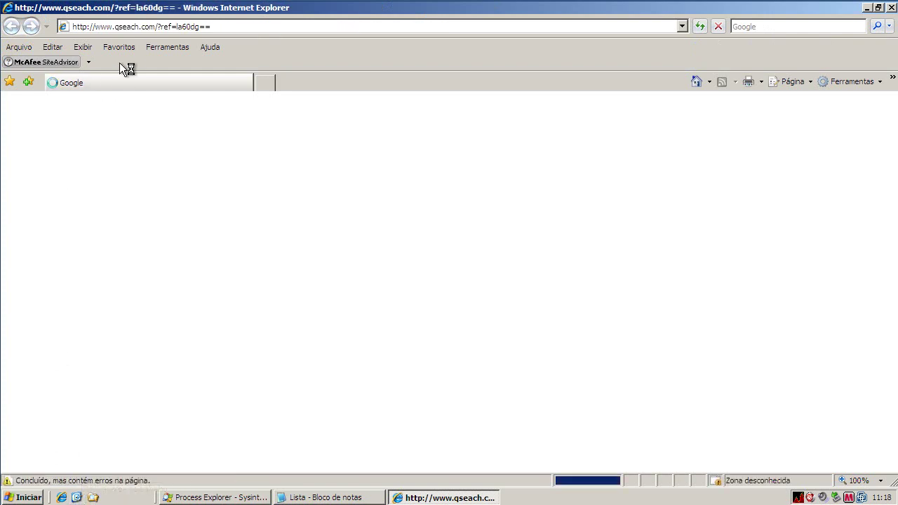
left_click(144, 27)
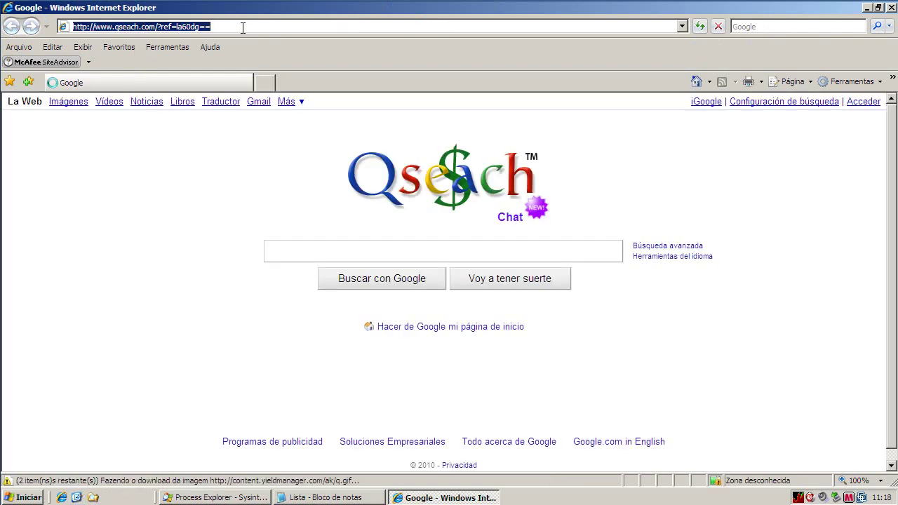
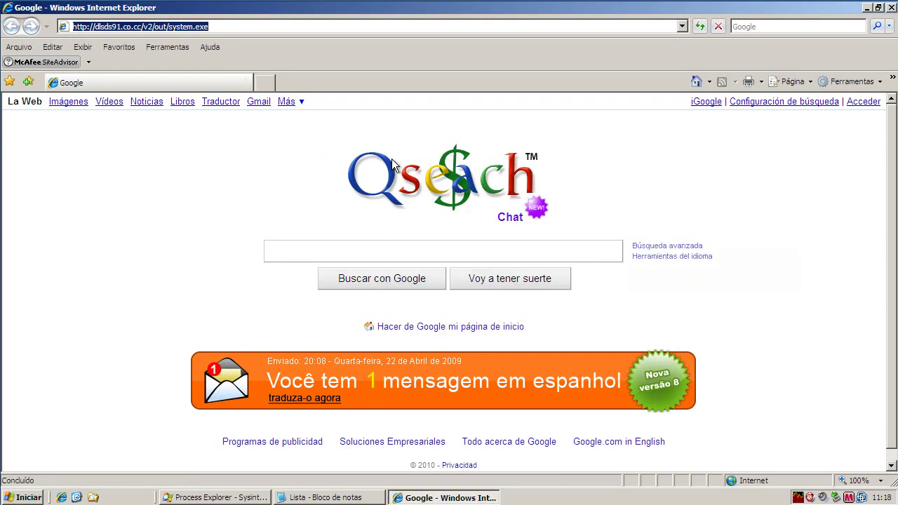
- Copy the address trafficpost.co.cc/installer.0042.exe from the Lista file
left_click(331, 493)
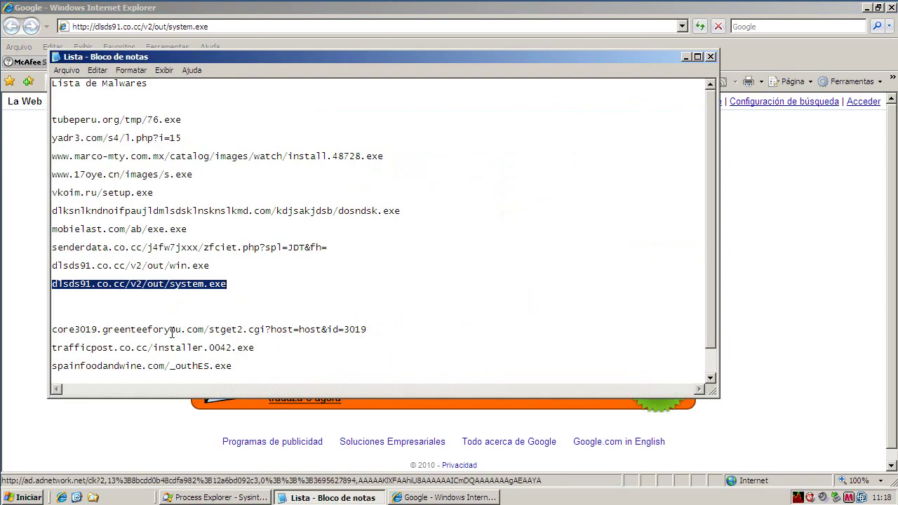
double_click(169, 349)
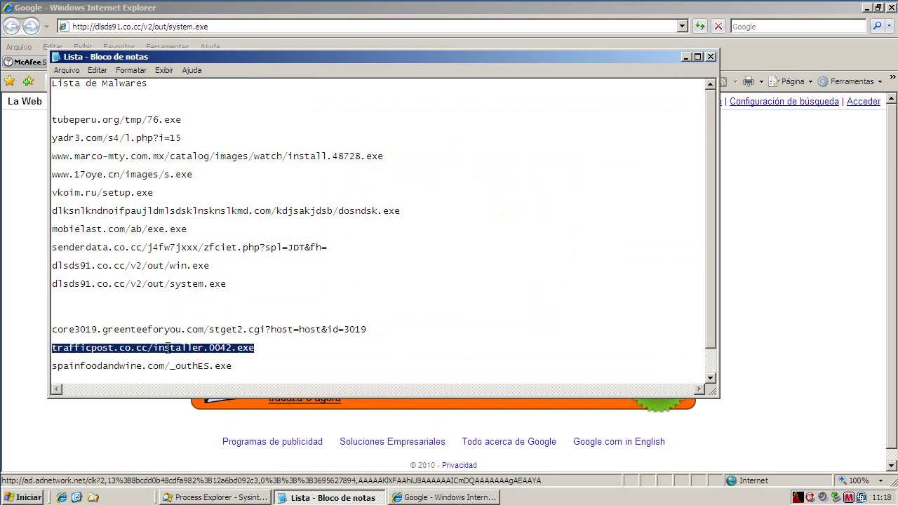
right_click(169, 349)
left_click(203, 386)
- Load the copied trafficpost.co.cc address in Internet Explorer, choosing to run installer.0042.exe, and block the download at the SiteAdvisor warning
left_click(162, 36)
left_click_drag(209, 26, 30, 39)
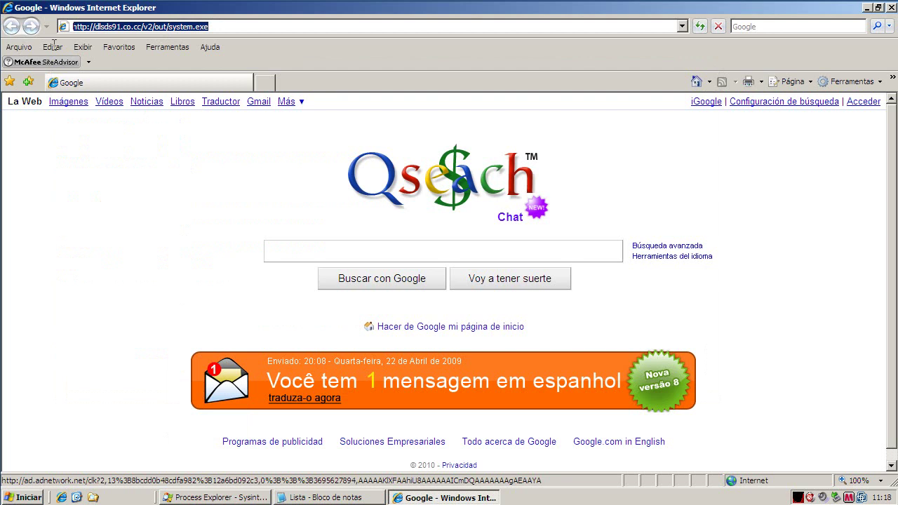
key("ctrl+v")
key("Return")
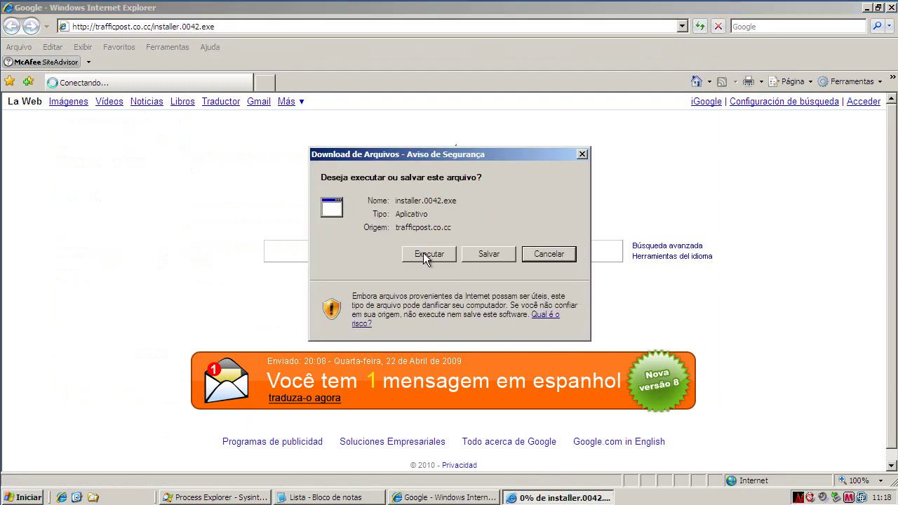
left_click(424, 254)
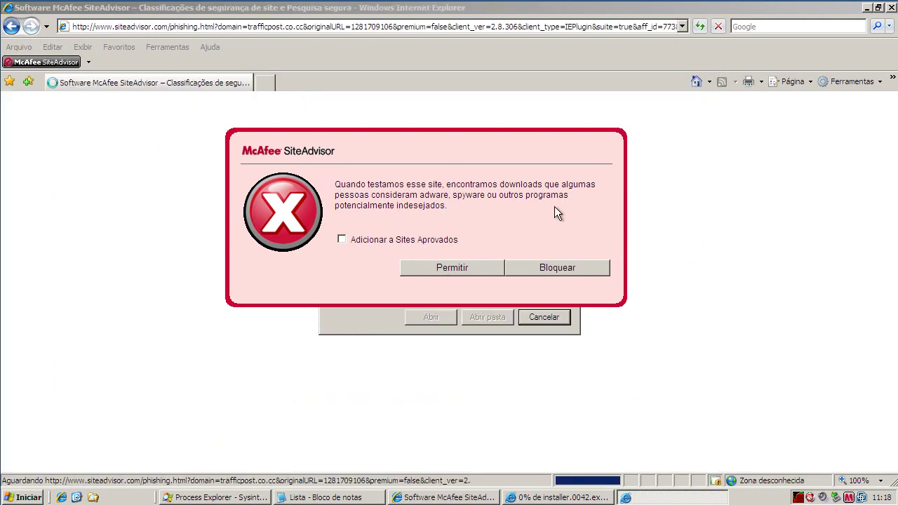
left_click(548, 271)
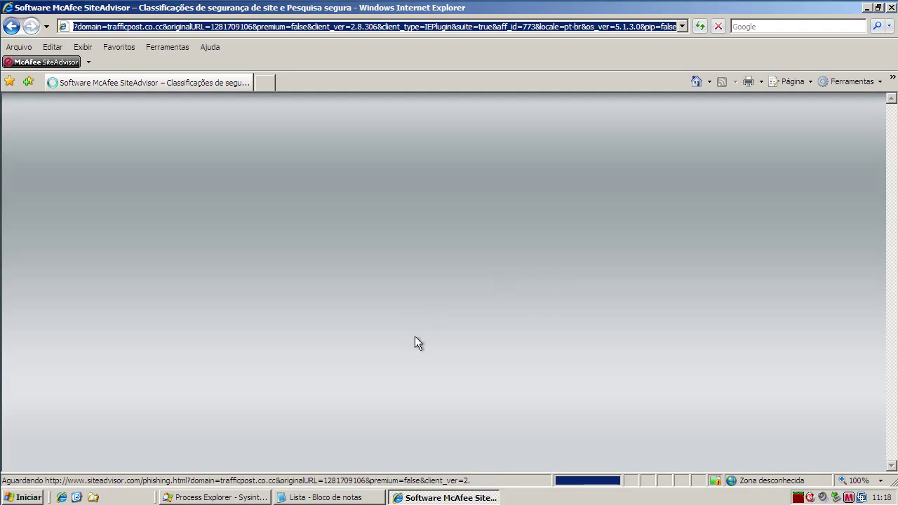
- Copy the address spainfoodandwine.com/_outhES.exe from the Lista file
left_click(306, 497)
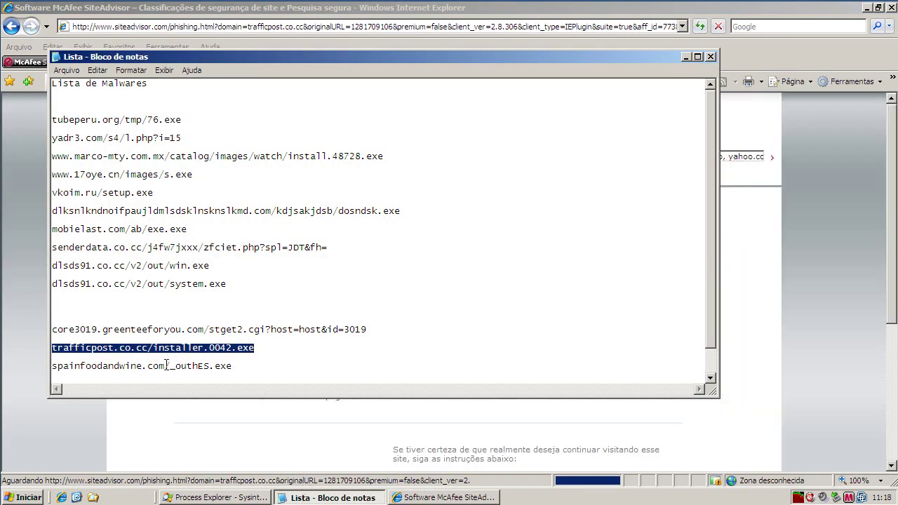
double_click(166, 365)
right_click(166, 366)
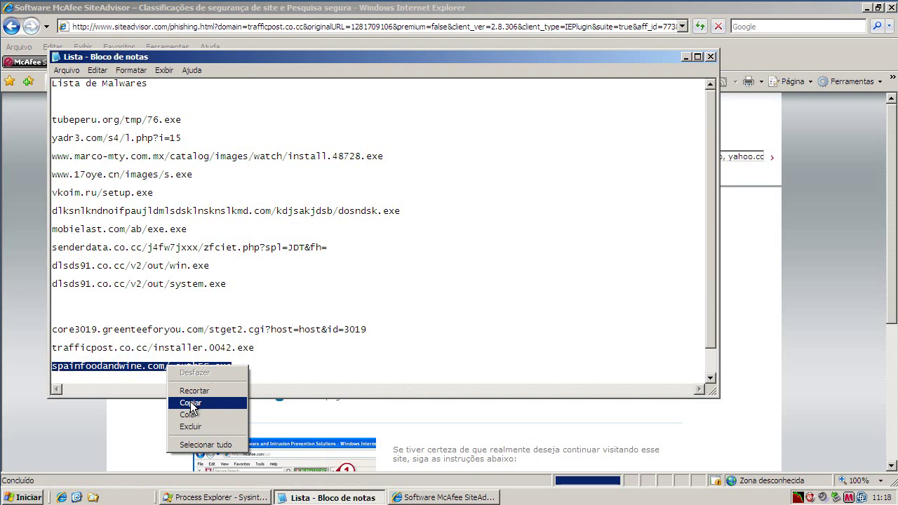
left_click(190, 403)
- Load the copied spainfoodandwine.com address in Internet Explorer and run the offered _outhES.exe download
left_click(215, 28)
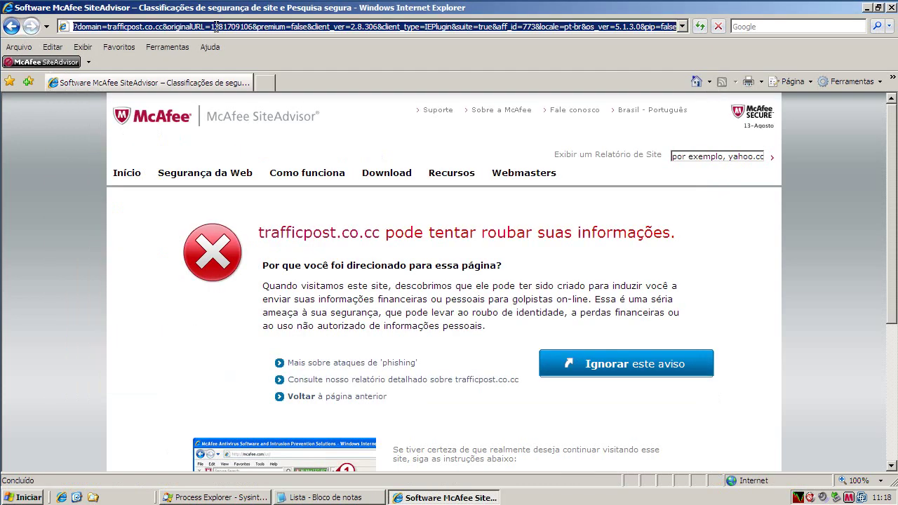
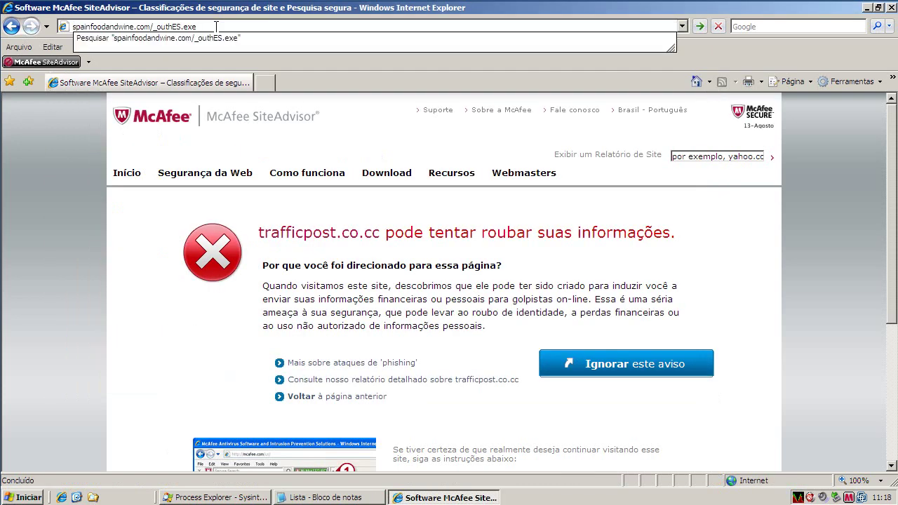
key("Return")
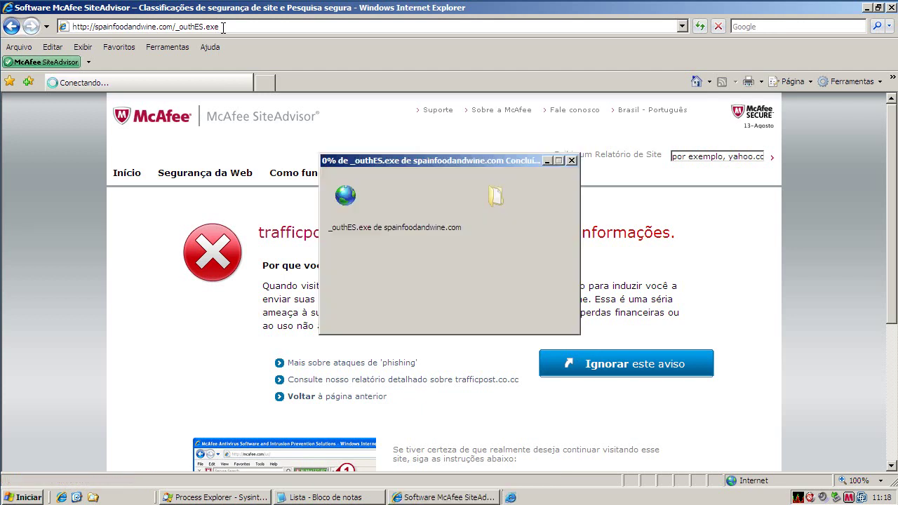
left_click(421, 255)
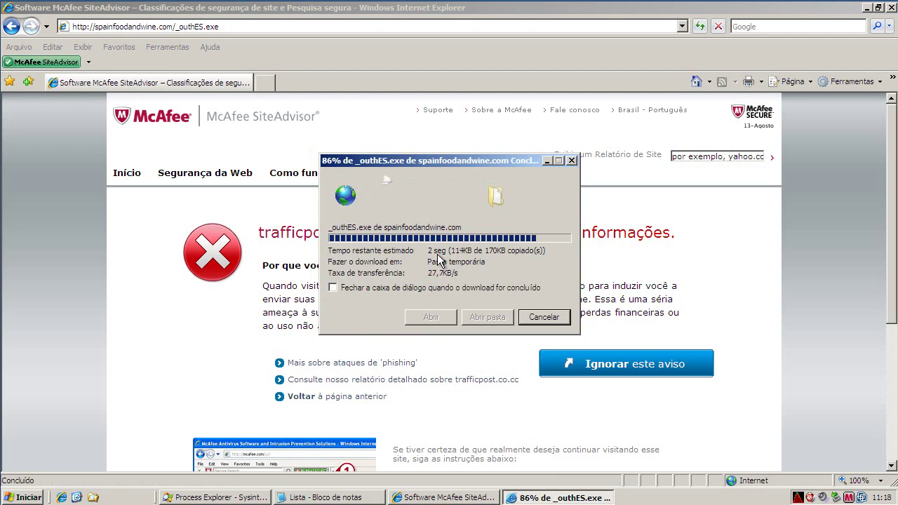
left_click(425, 257)
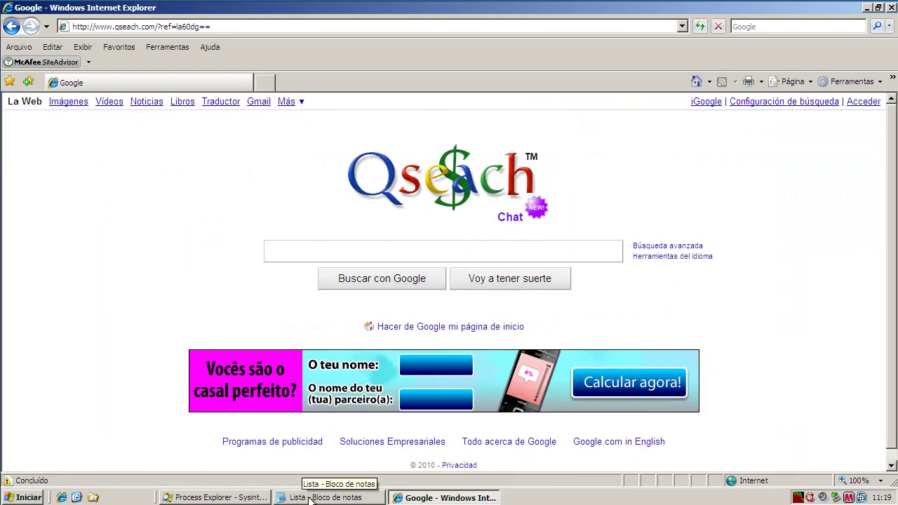
- Copy the address core3019.greenteeforyou.com/stget2.cgi?host=host&id=3019 from the Lista file
left_click(308, 498)
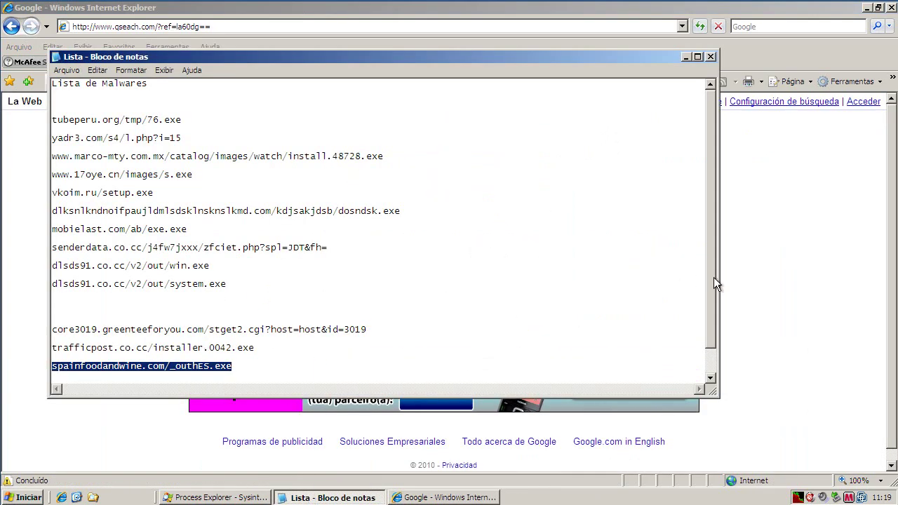
left_click_drag(713, 277, 714, 307)
double_click(267, 302)
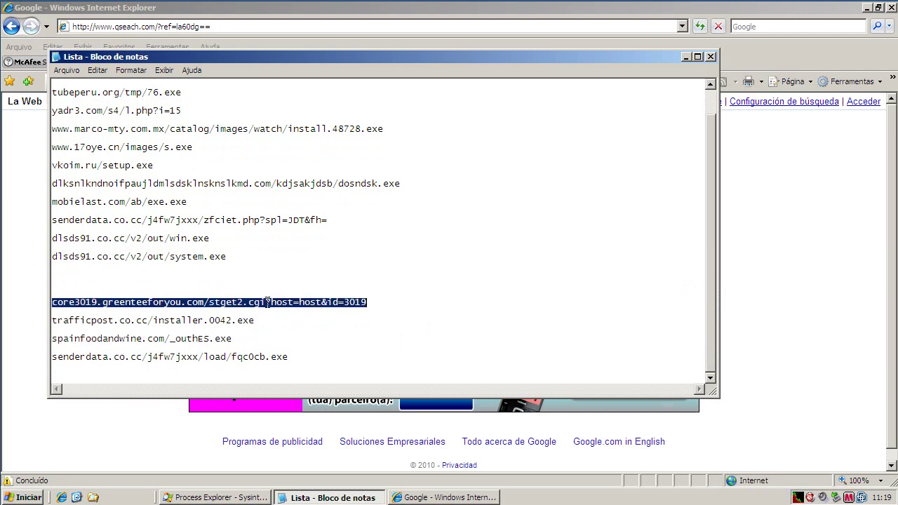
right_click(267, 302)
left_click(300, 335)
- Load the copied core3019.greenteeforyou.com address in Internet Explorer and run the offered PC_protect.exe download
left_click(220, 25)
key("ctrl+v")
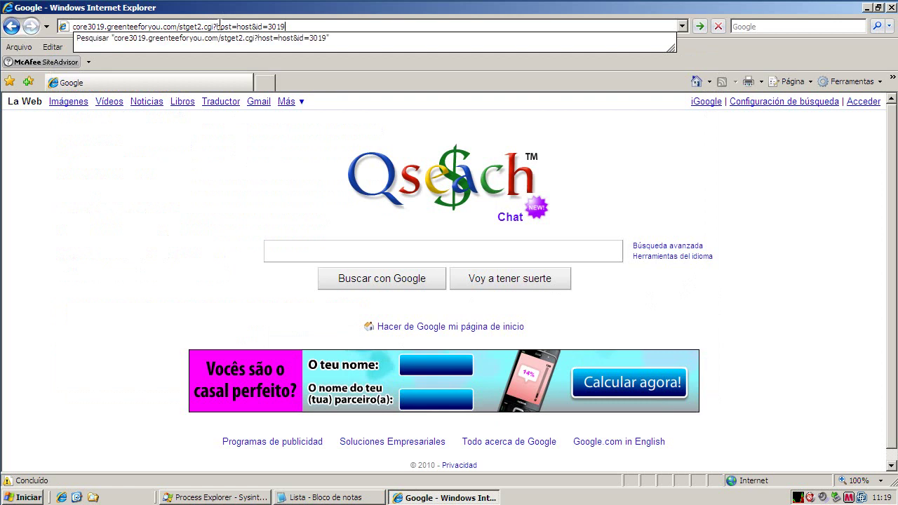
key("Return")
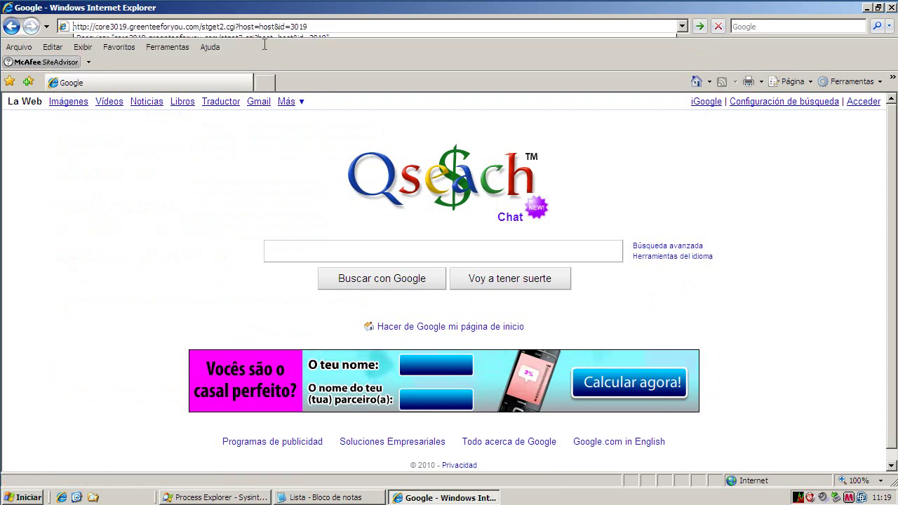
left_click(439, 255)
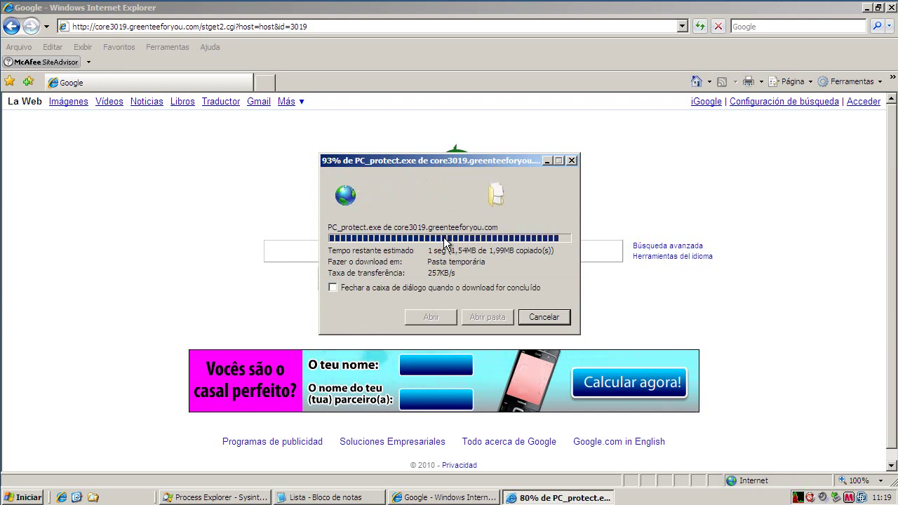
left_click(457, 267)
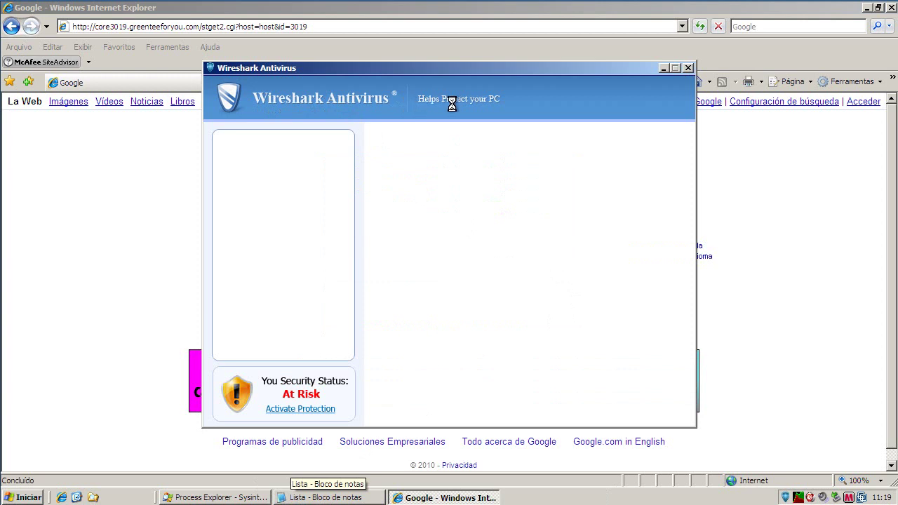
- Try to close the Wireshark Antivirus window, and look for its process in the Process Explorer list
left_click(689, 68)
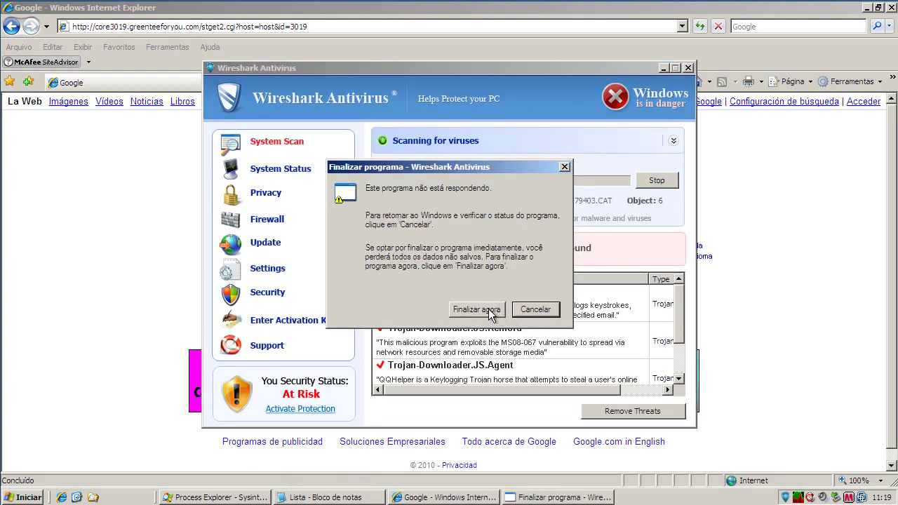
left_click(688, 68)
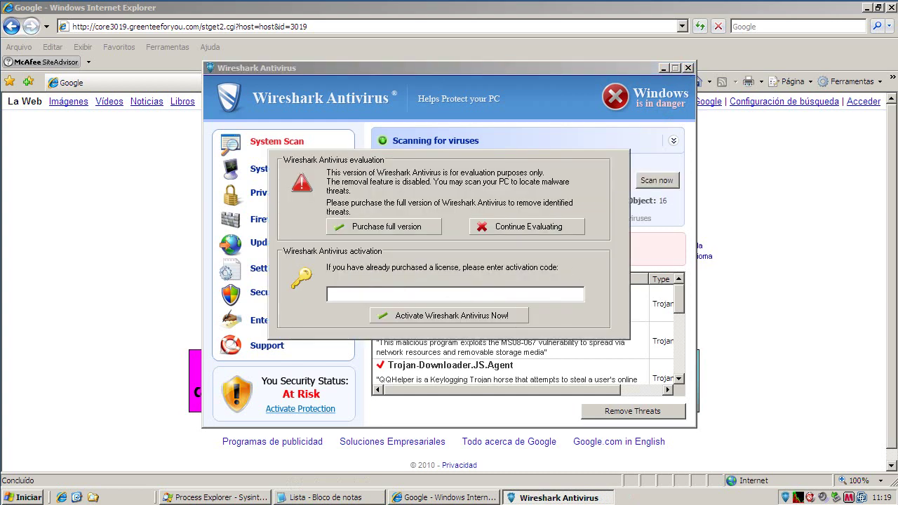
left_click(196, 498)
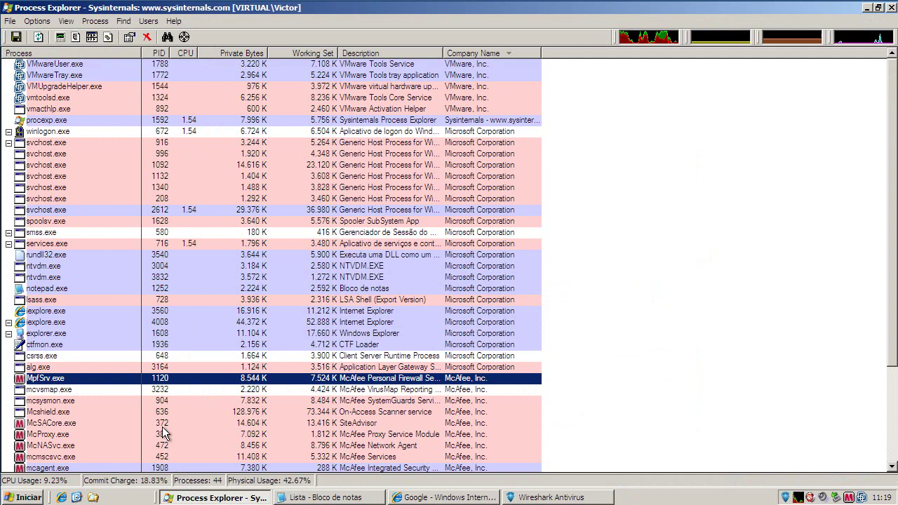
scroll(161, 433, "down", 2)
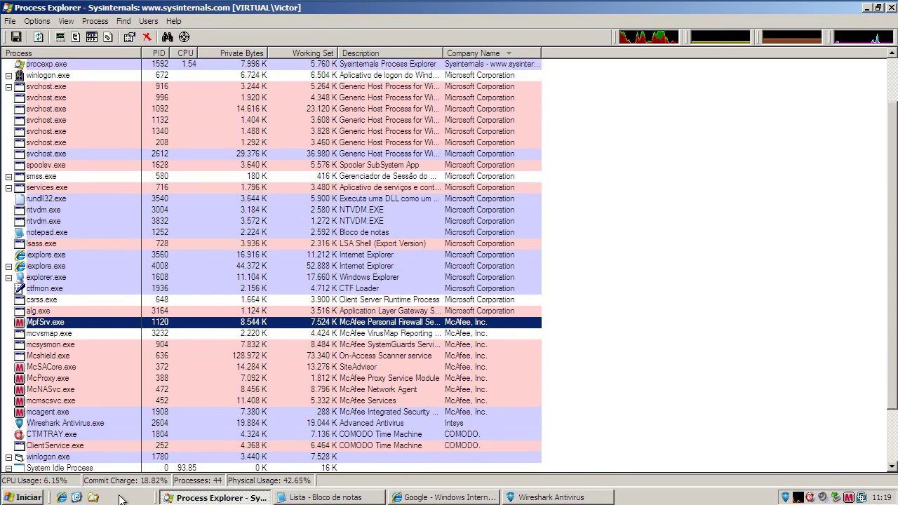
scroll(274, 266, "up", 2)
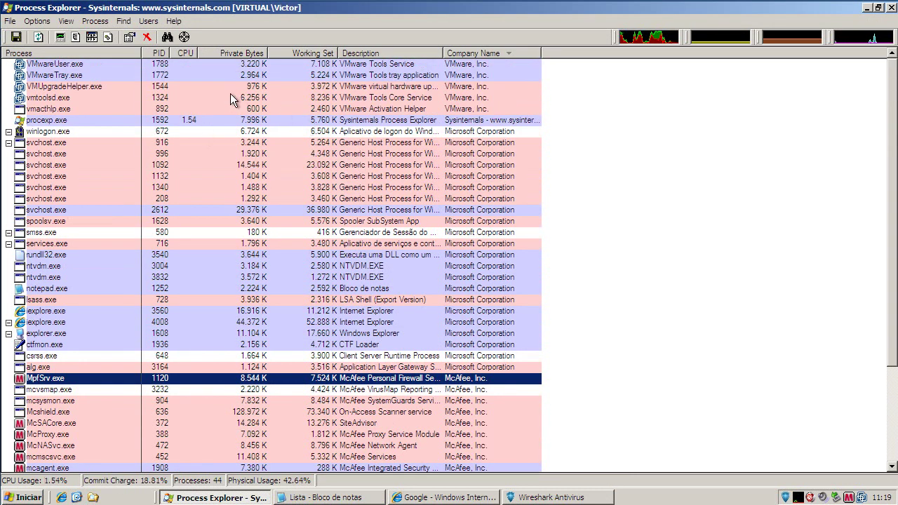
- Switch the process list to the tree view, kill Wireshark Antivirus.exe and minimize Process Explorer
left_click(98, 52)
scroll(124, 129, "down", 4)
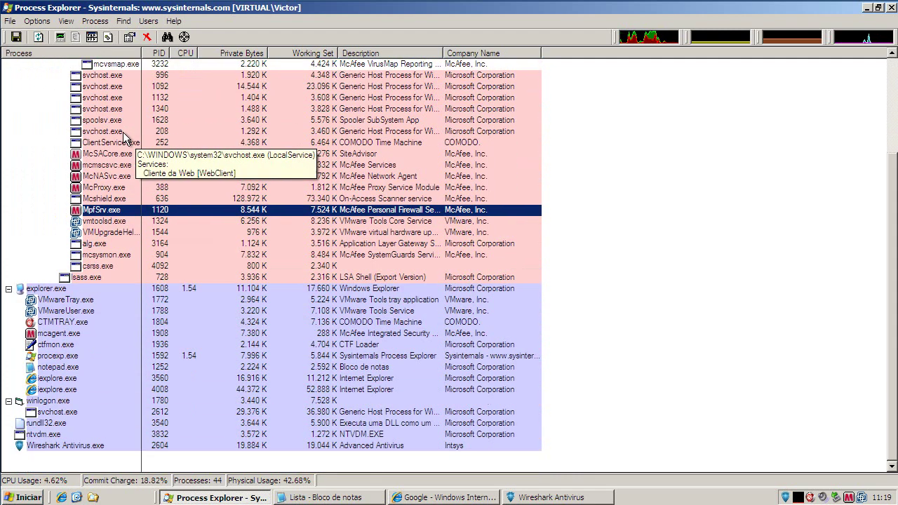
left_click(40, 446)
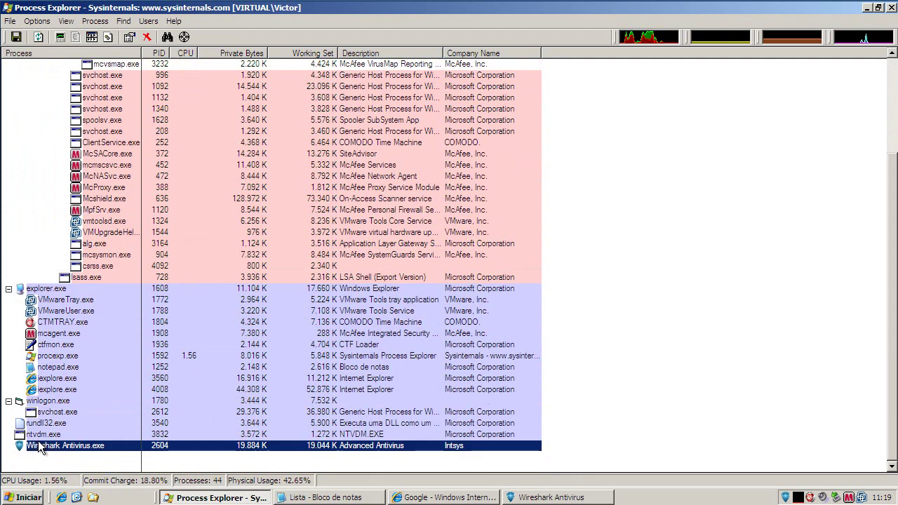
right_click(40, 446)
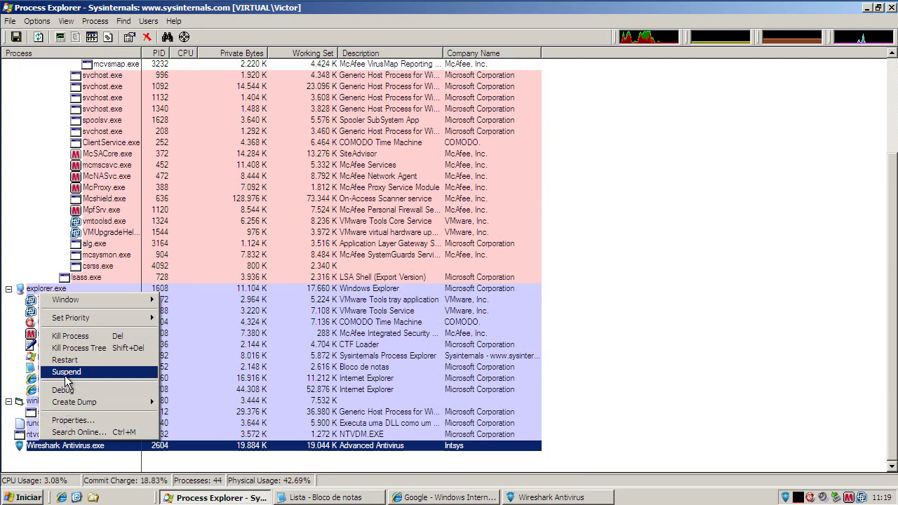
left_click(69, 338)
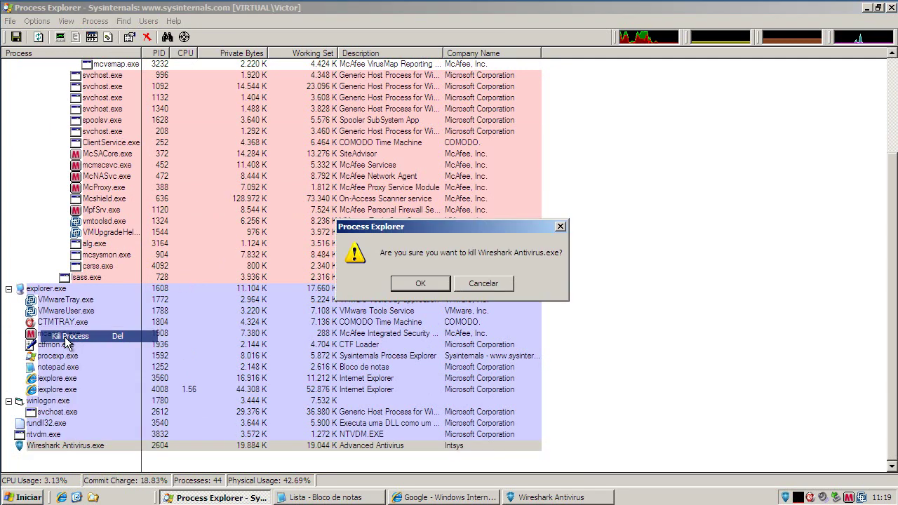
left_click(425, 283)
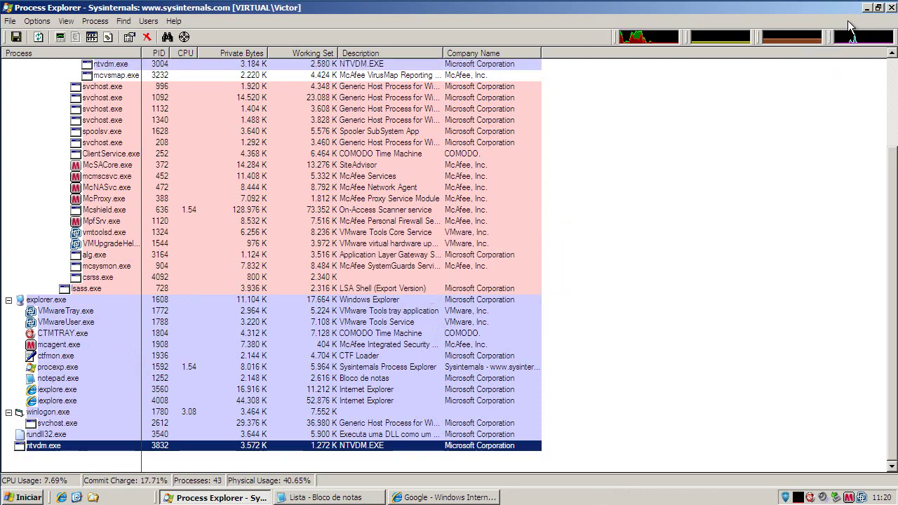
left_click(867, 7)
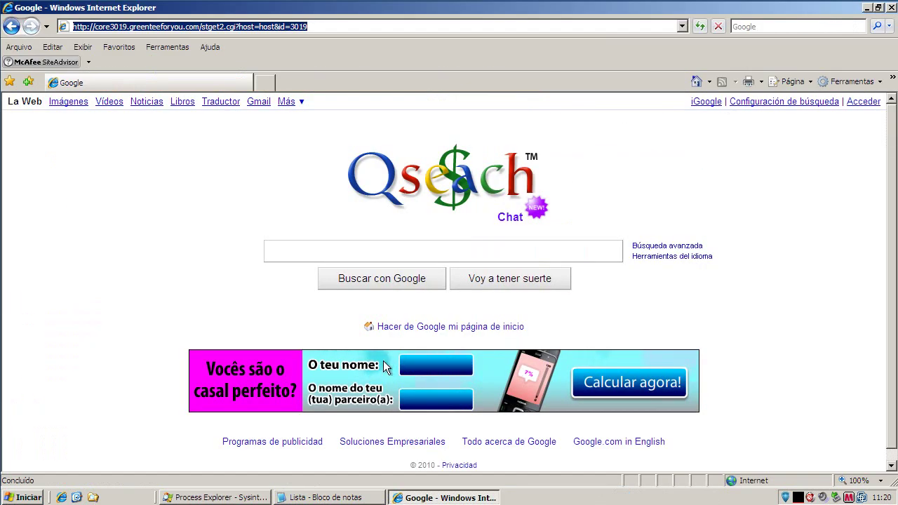
- Copy the address senderdata.co.cc/j4fw7jxxx/load/fqc0cb.exe from the Lista file
left_click(371, 497)
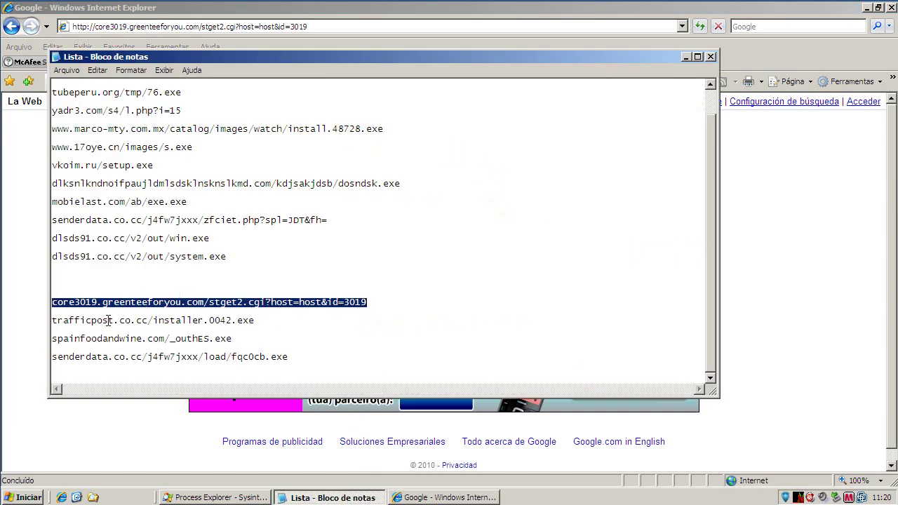
left_click(109, 346)
double_click(109, 358)
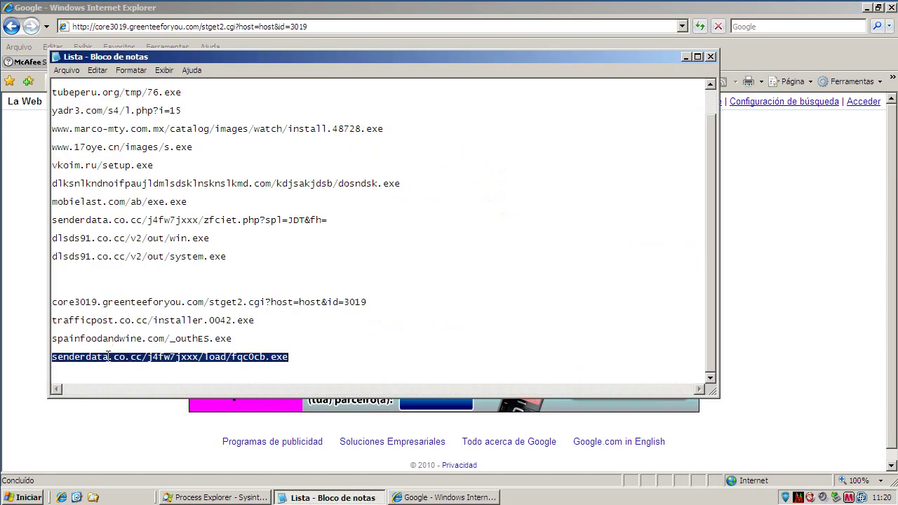
right_click(109, 357)
left_click(154, 395)
- Load the copied senderdata.co.cc address in Internet Explorer and read through the page that opens
left_click(147, 26)
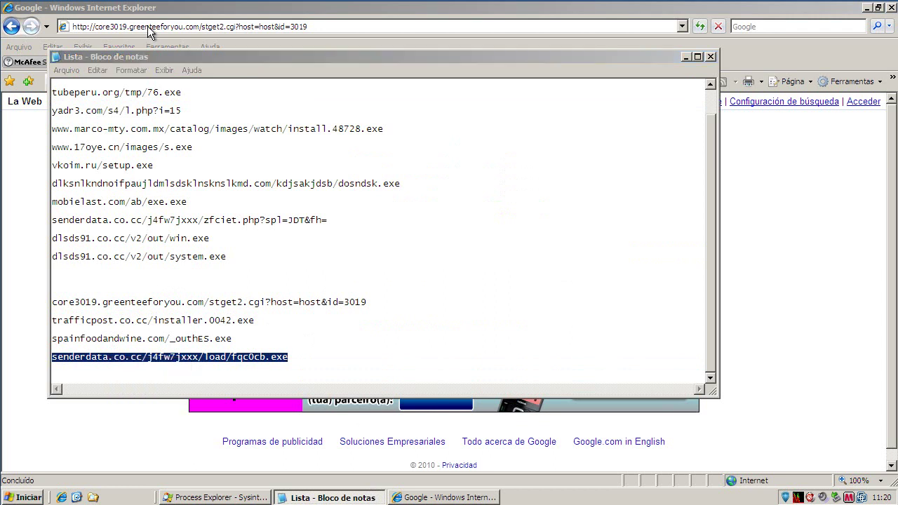
left_click(197, 27)
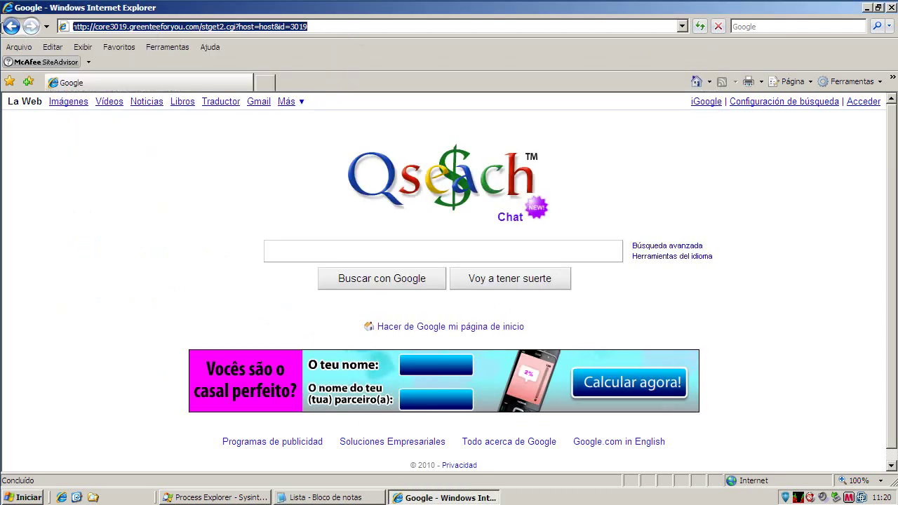
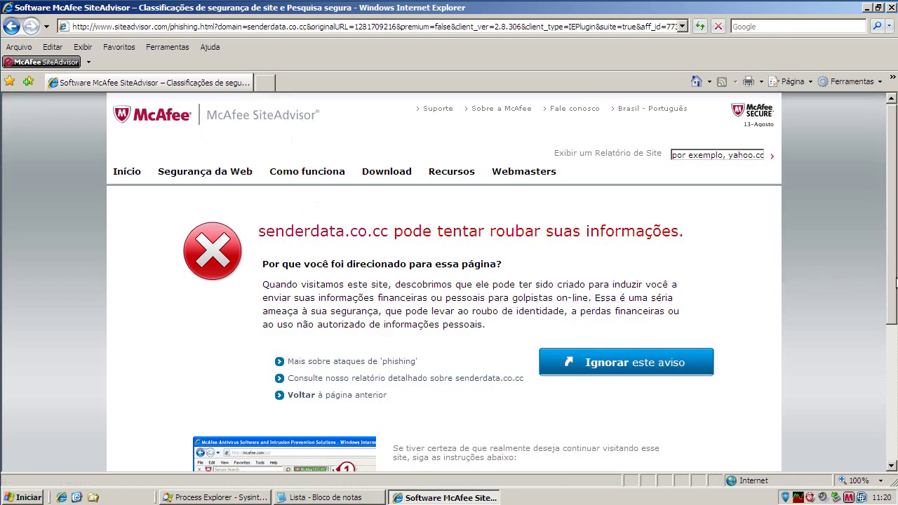
scroll(895, 280, "down", 2)
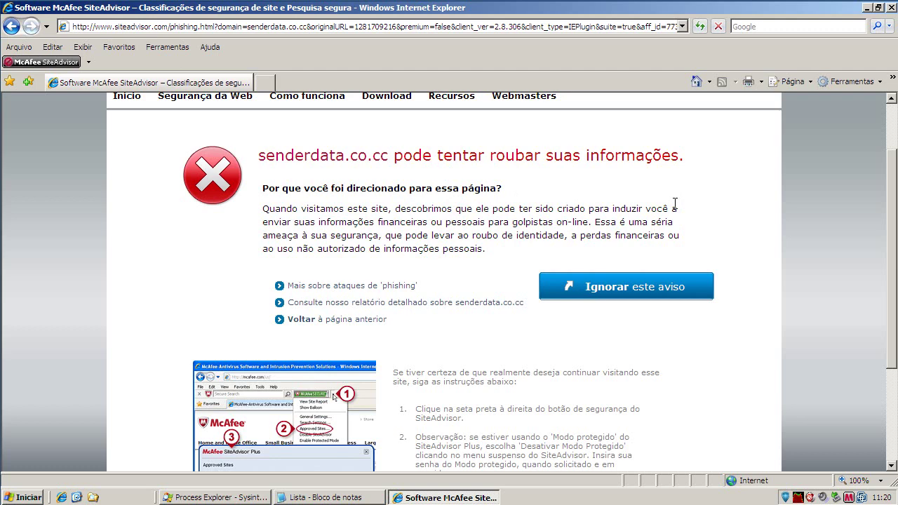
- Kill the Wireshark Antivirus process running under csrss.exe in Process Explorer
left_click(259, 497)
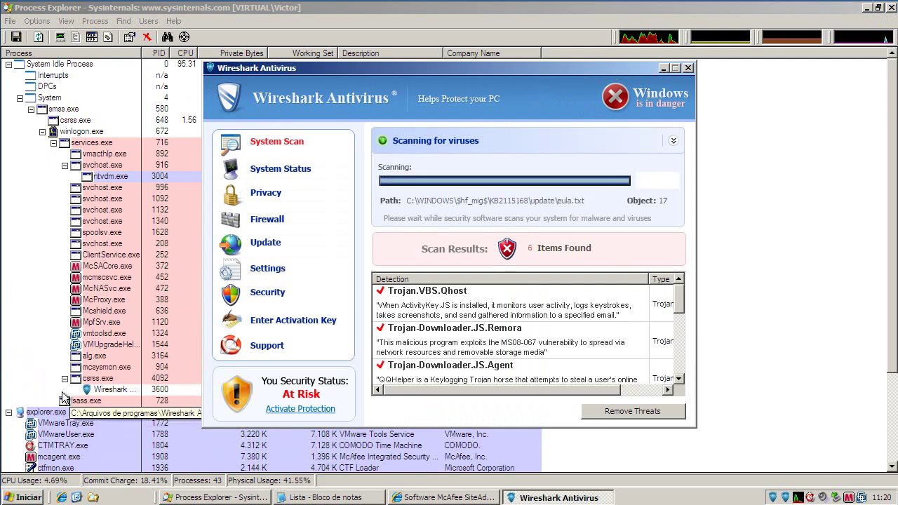
left_click(110, 391)
right_click(110, 393)
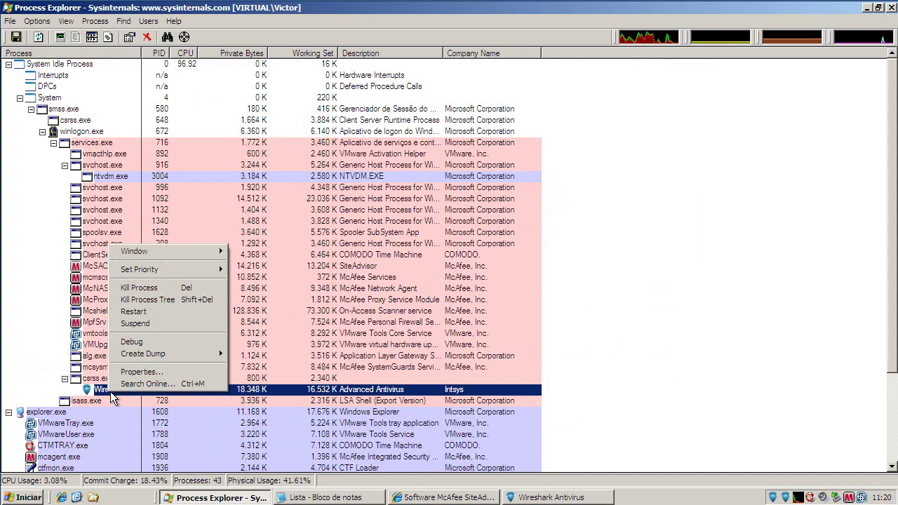
left_click(149, 288)
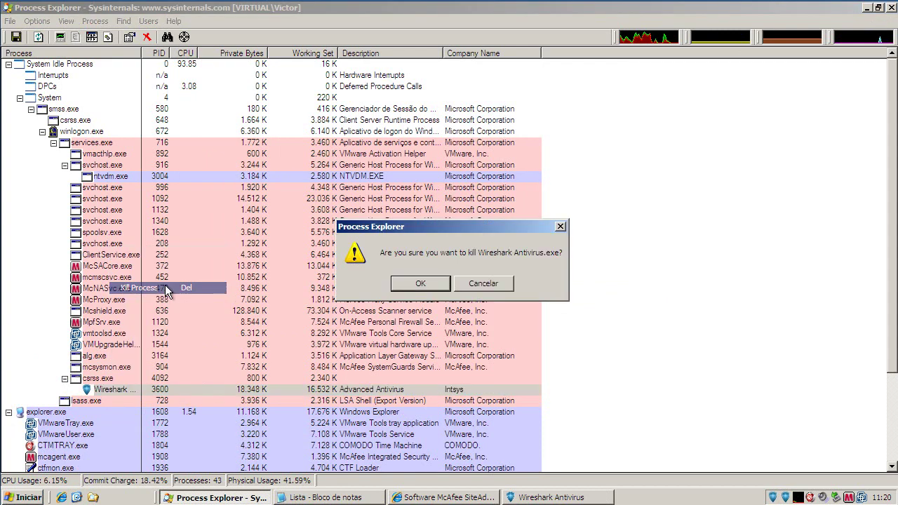
left_click(421, 284)
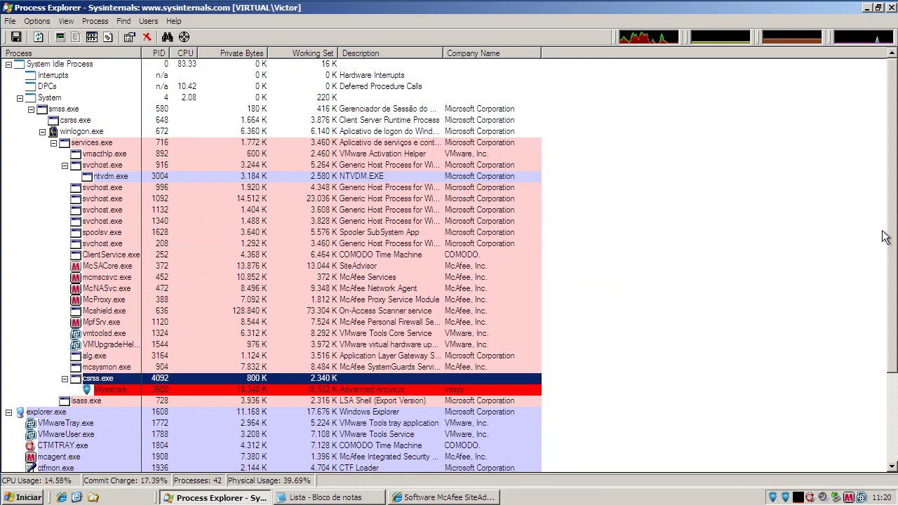
- Minimize Process Explorer and close the Internet Explorer and Lista windows to clear the desktop
left_click(869, 7)
left_click(891, 9)
left_click(710, 57)
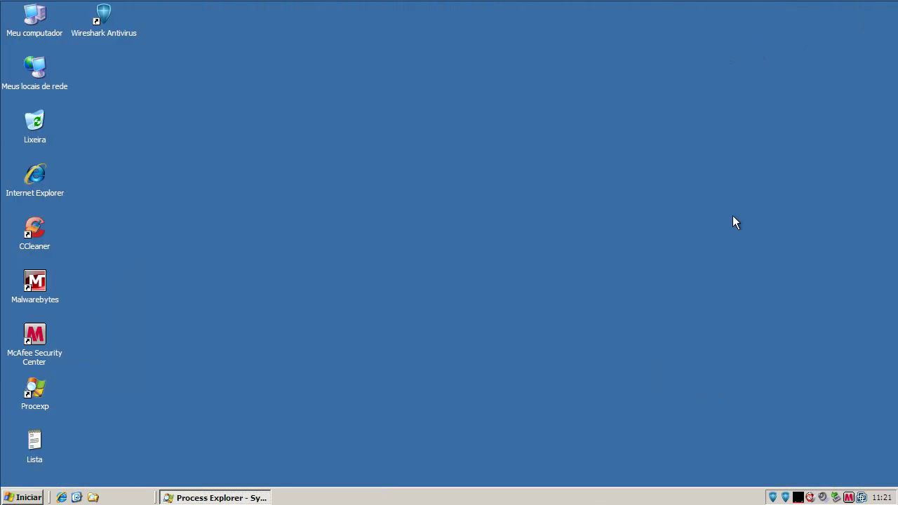
- Open McAfee SecurityCenter and run a quick scan (Varredura rápida) of the computer
left_click(848, 498)
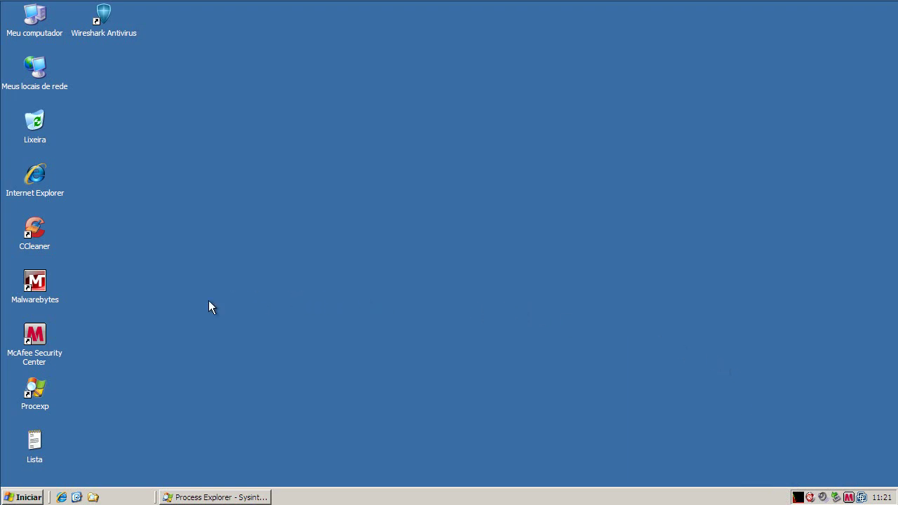
left_click(44, 345)
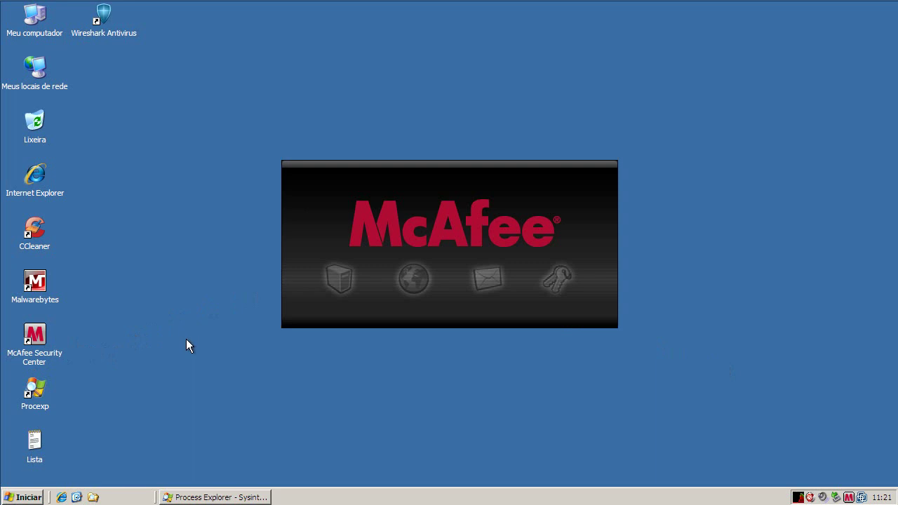
left_click(578, 316)
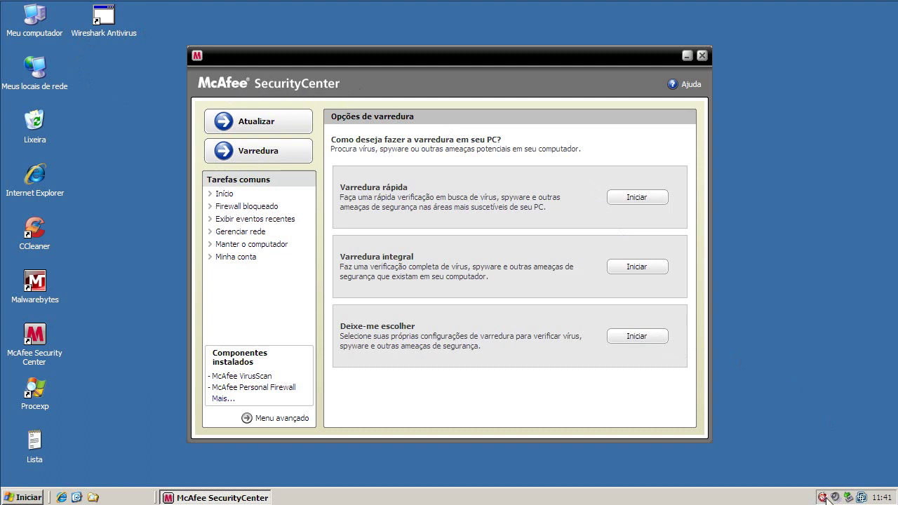
left_click(637, 197)
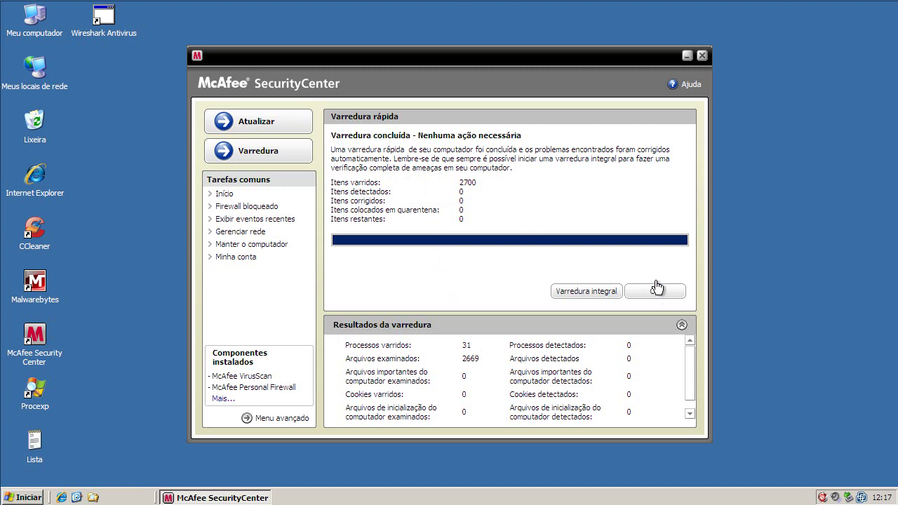
- Close McAfee SecurityCenter and launch Malwarebytes' Anti-Malware to scan the system
left_click(702, 56)
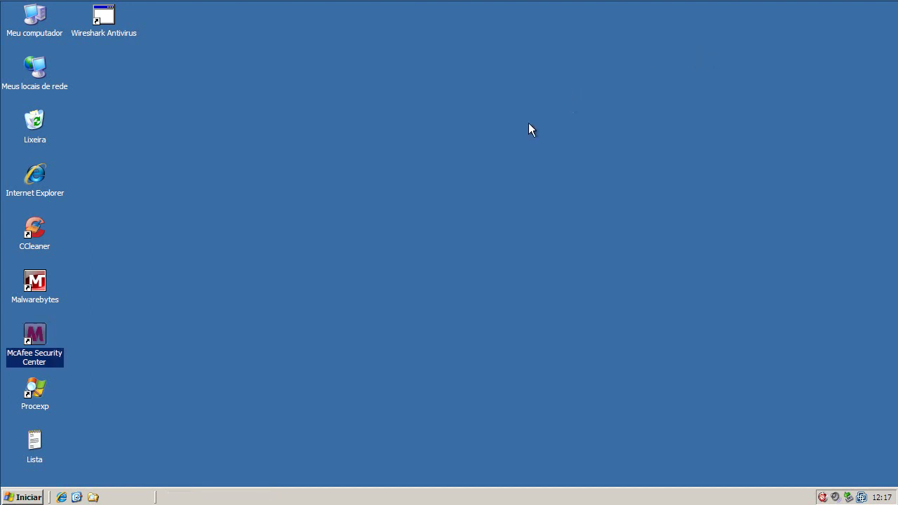
left_click(55, 230)
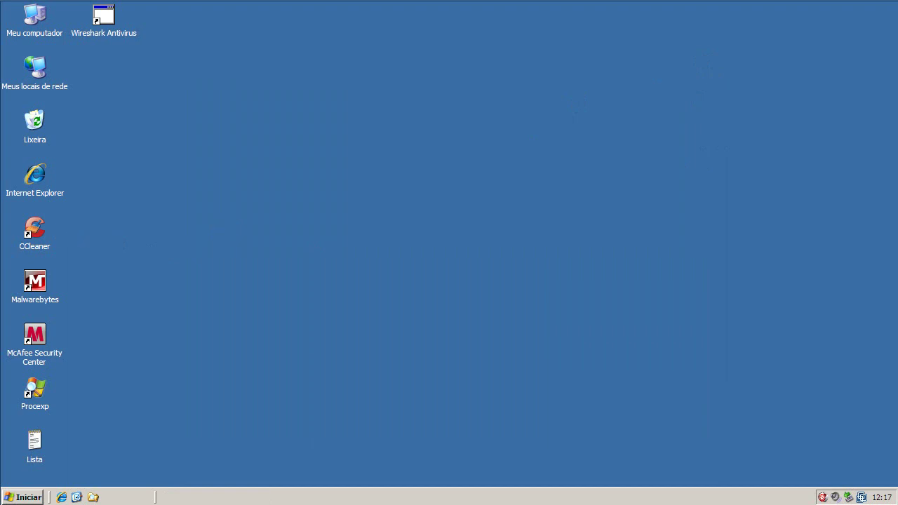
left_click(36, 233)
left_click(36, 284)
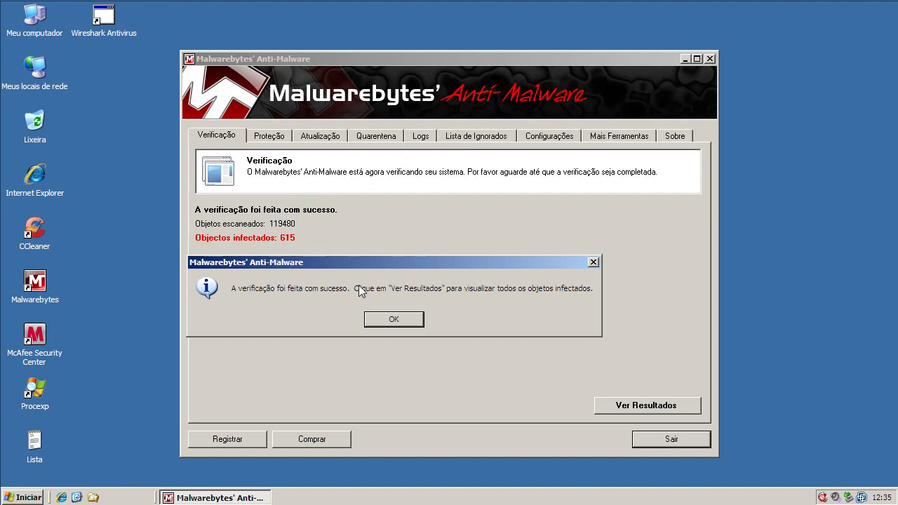
- Show the Malwarebytes scan results, remove all selected infections, and close the McAfee alert and the removal log
left_click(394, 319)
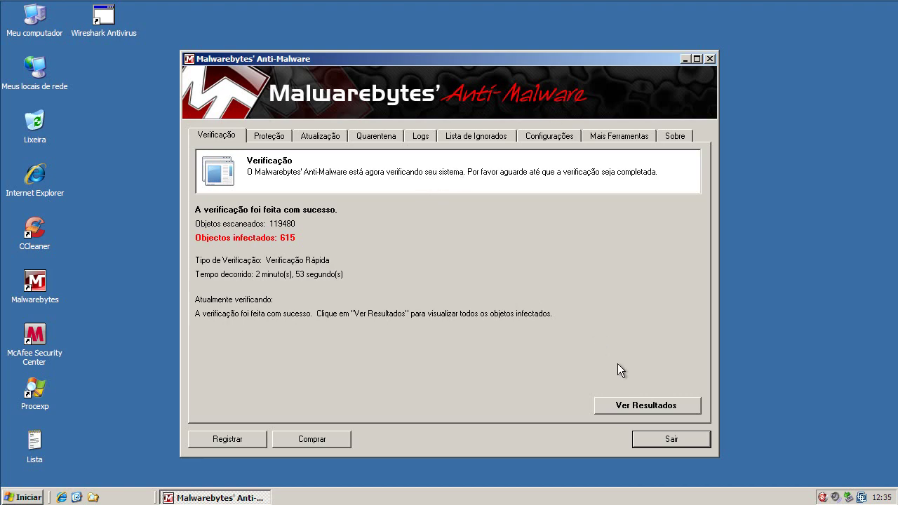
left_click(636, 404)
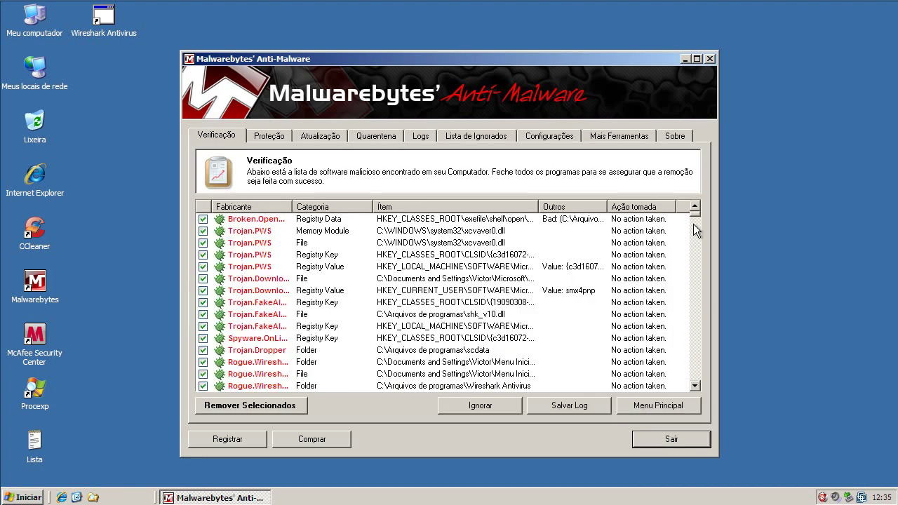
left_click_drag(695, 215, 699, 170)
left_click(285, 406)
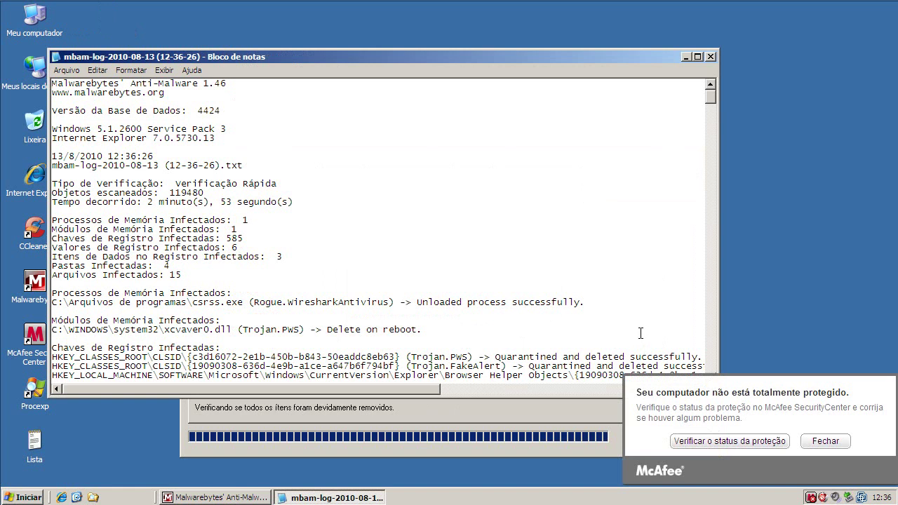
left_click(835, 441)
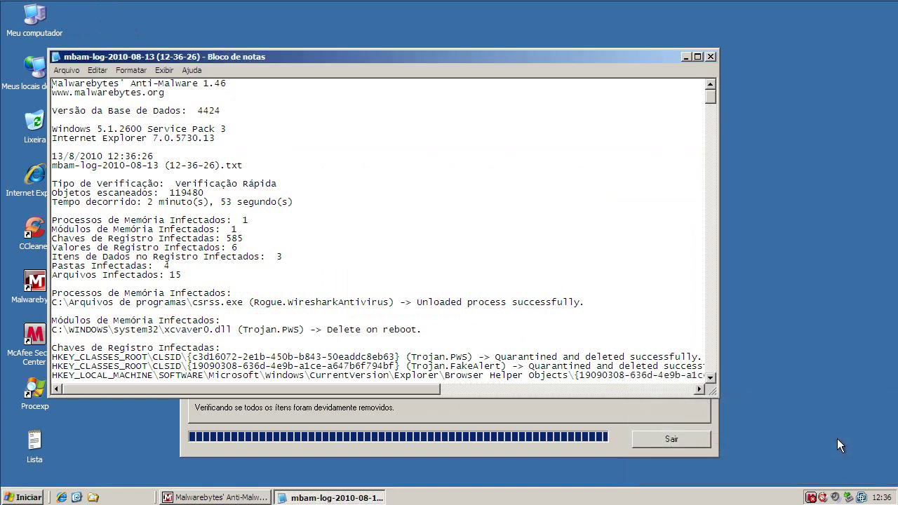
left_click(711, 57)
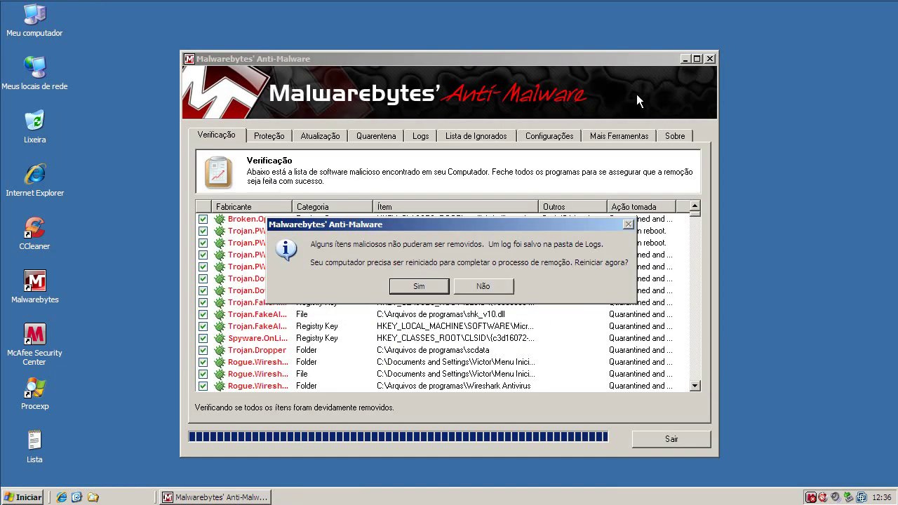
- Try to open the Windows Task Manager (Gerenciador de tarefas) while leaving the Malwarebytes restart prompt unanswered
right_click(322, 499)
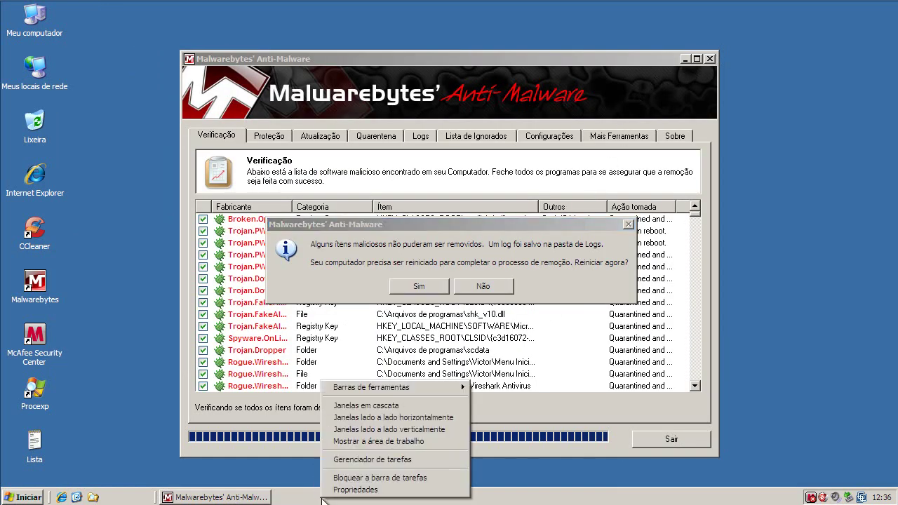
left_click(335, 461)
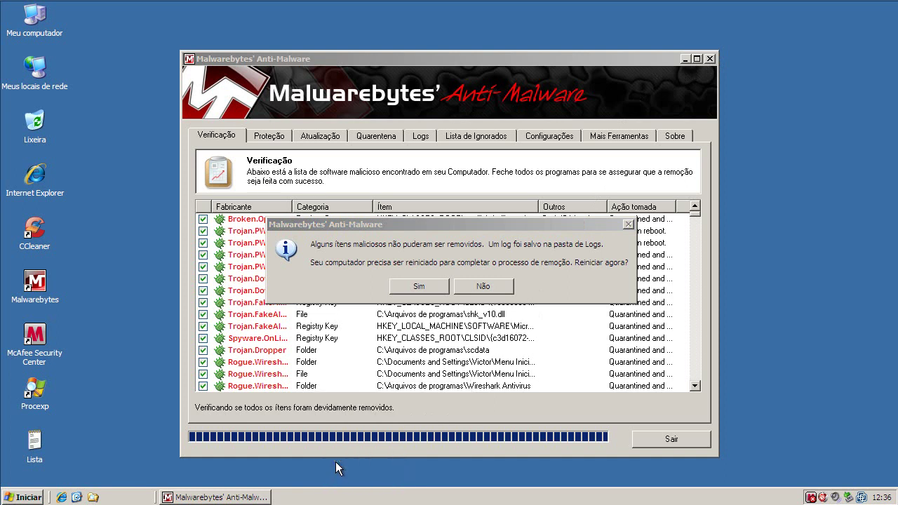
right_click(345, 501)
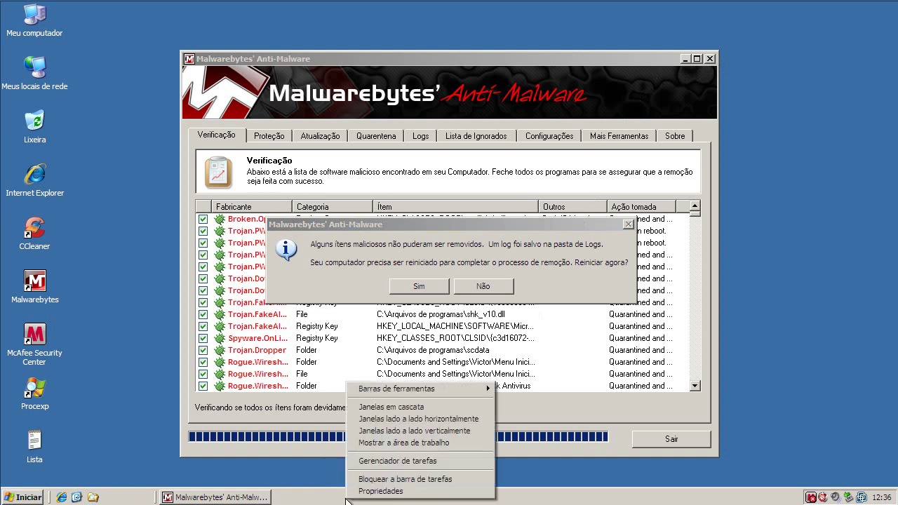
left_click(355, 461)
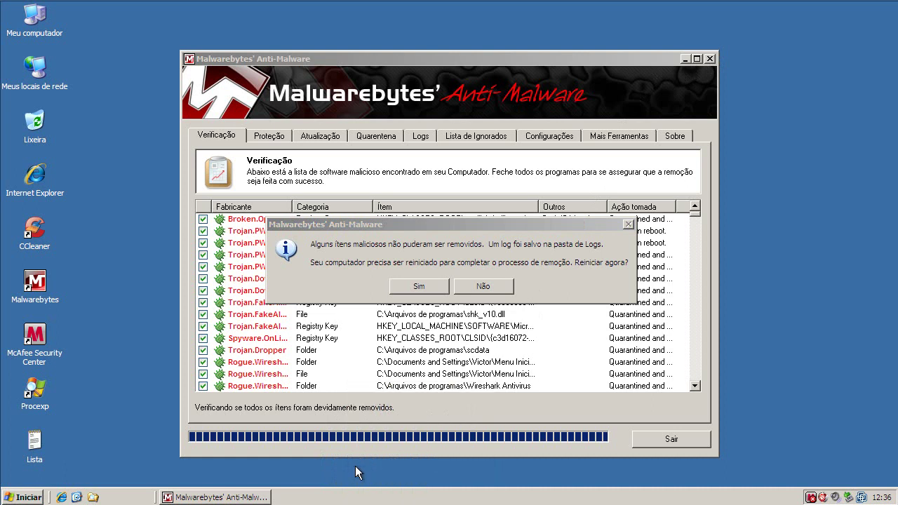
right_click(324, 497)
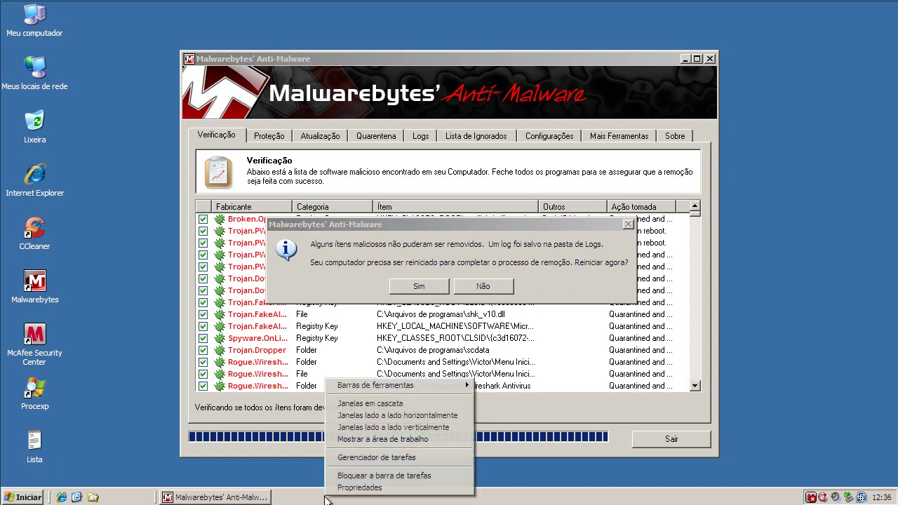
left_click(336, 457)
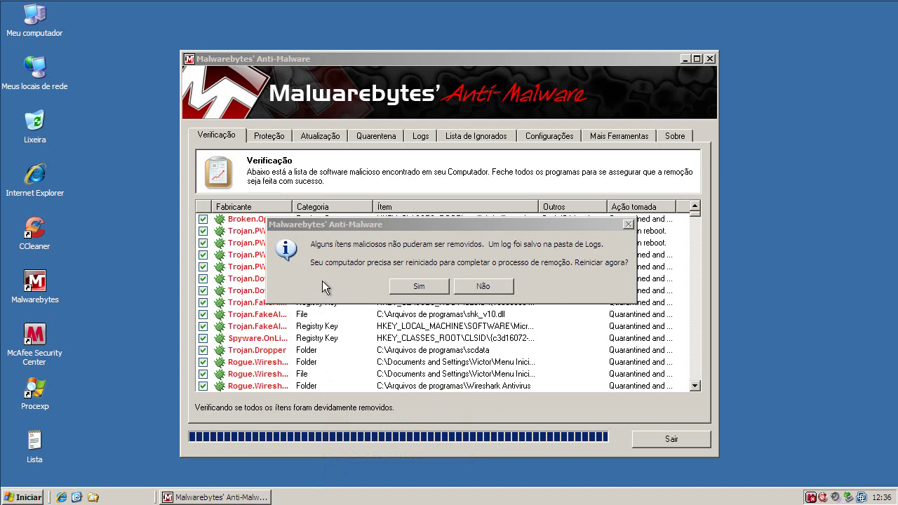
right_click(390, 501)
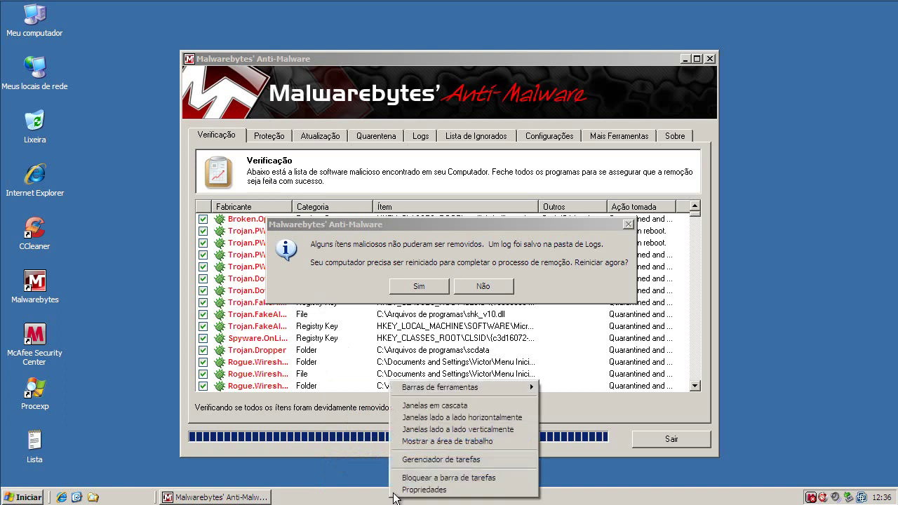
left_click(409, 458)
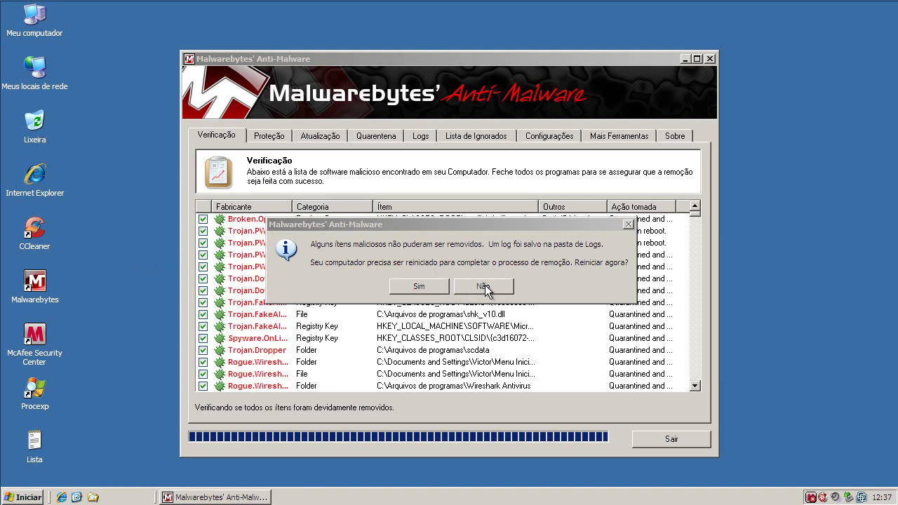
- Accept the Malwarebytes prompt to restart the computer and complete the malware removal
left_click(433, 284)
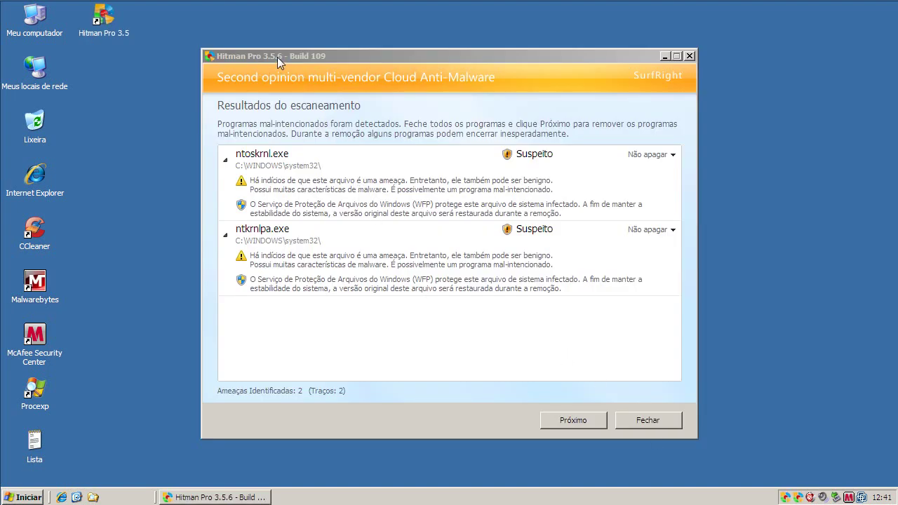
- Review the Hitman Pro and Norton Power Eraser scan results and close both programs without removing any items
left_click(567, 261)
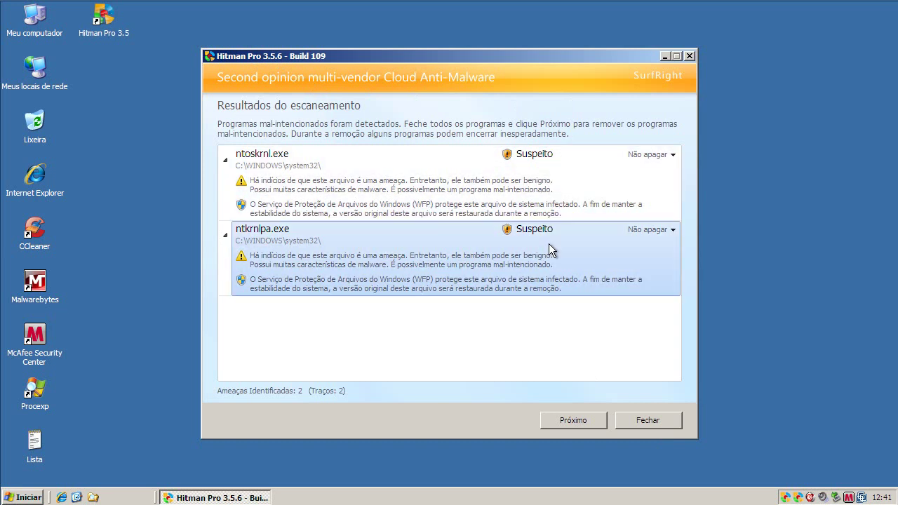
left_click(647, 424)
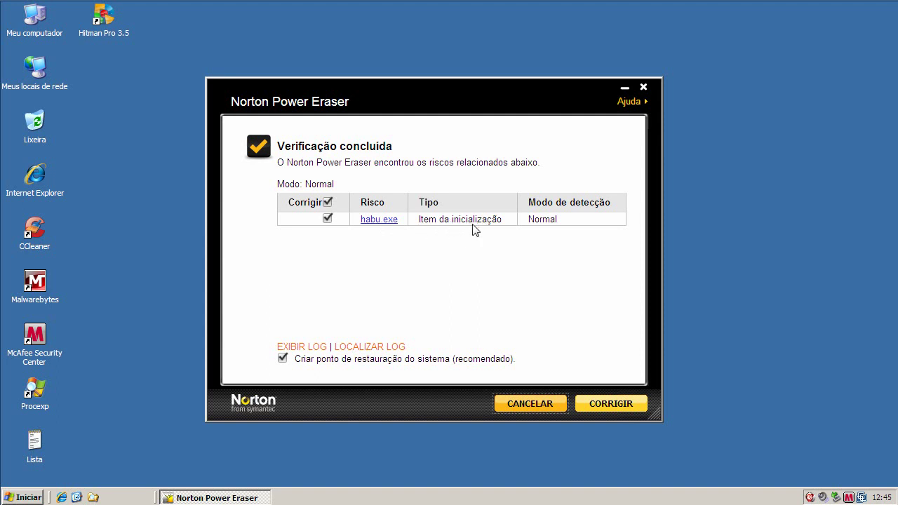
left_click(644, 88)
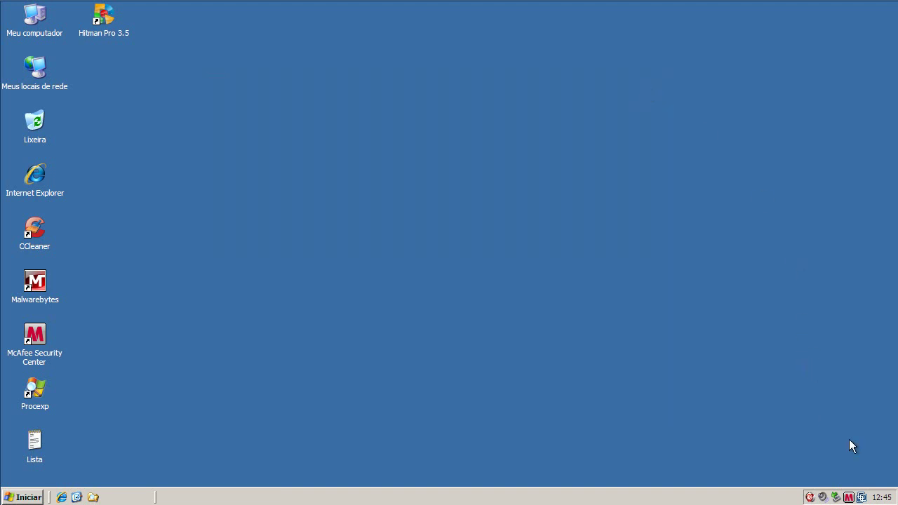
- Open McAfee SecurityCenter to check the computer's protection status
double_click(849, 498)
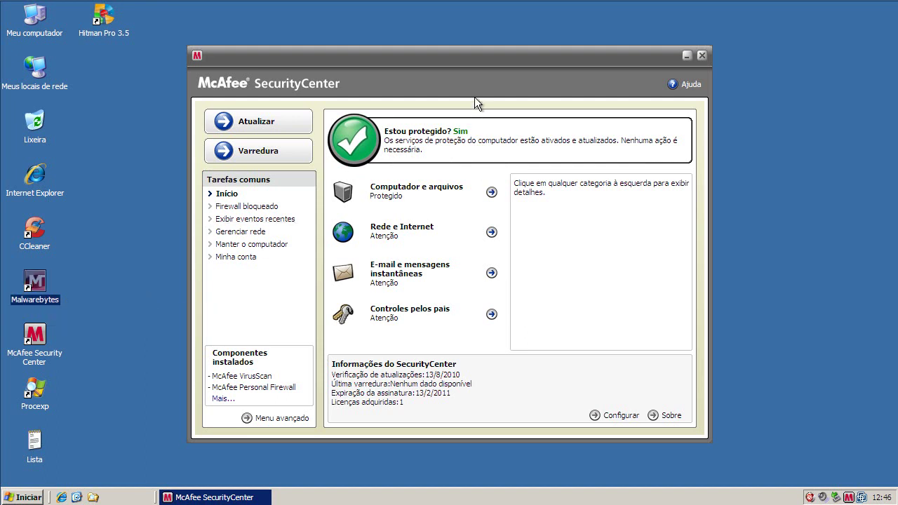
left_click(472, 62)
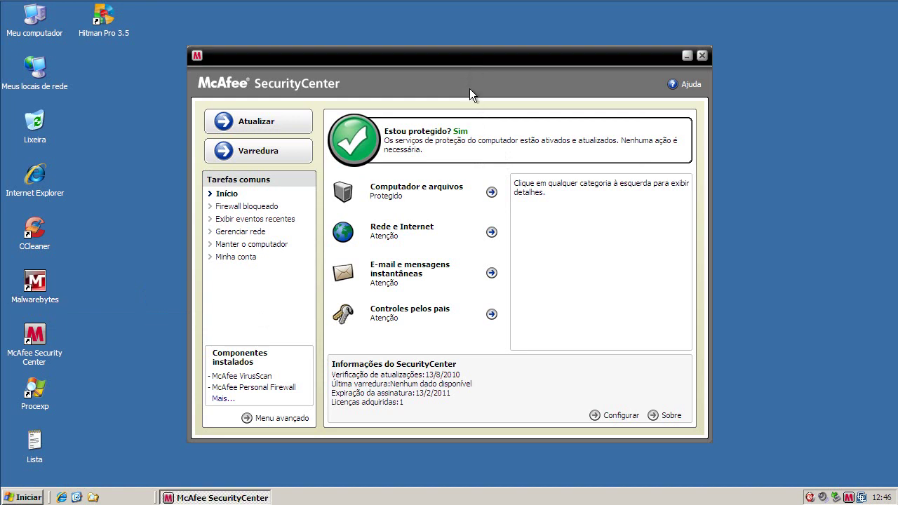